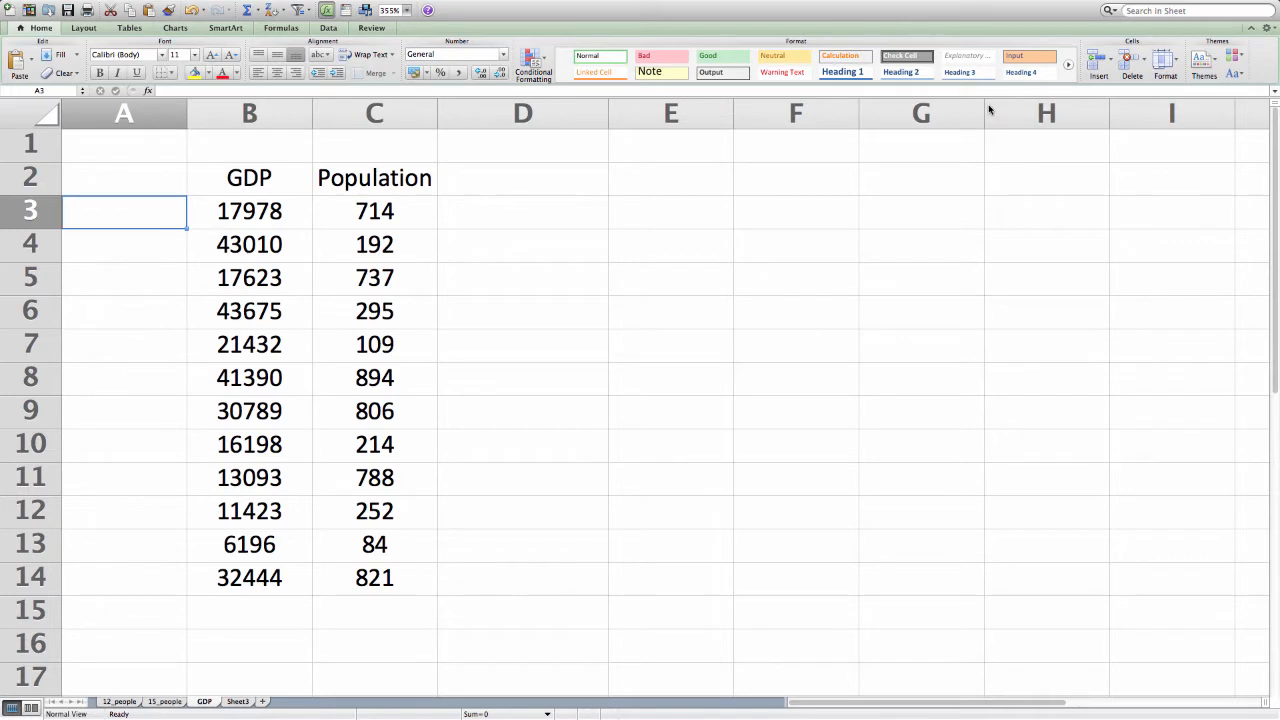
Enter 1, 2 and 3 in A3:A5 and autofill the series down to A14 to number the data rows
{"action": "type", "text": "1"}
{"action": "key", "text": "Return"}
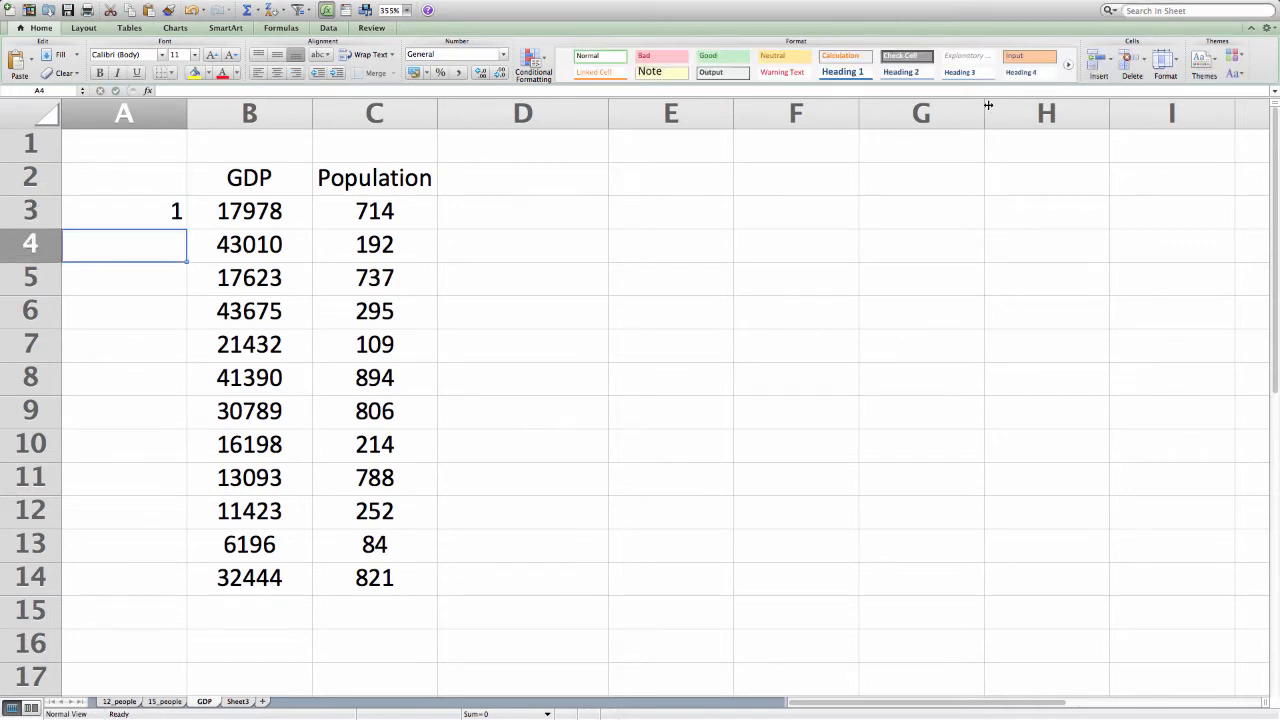
{"action": "type", "text": "2"}
{"action": "key", "text": "Return"}
{"action": "type", "text": "3"}
{"action": "key", "text": "Return"}
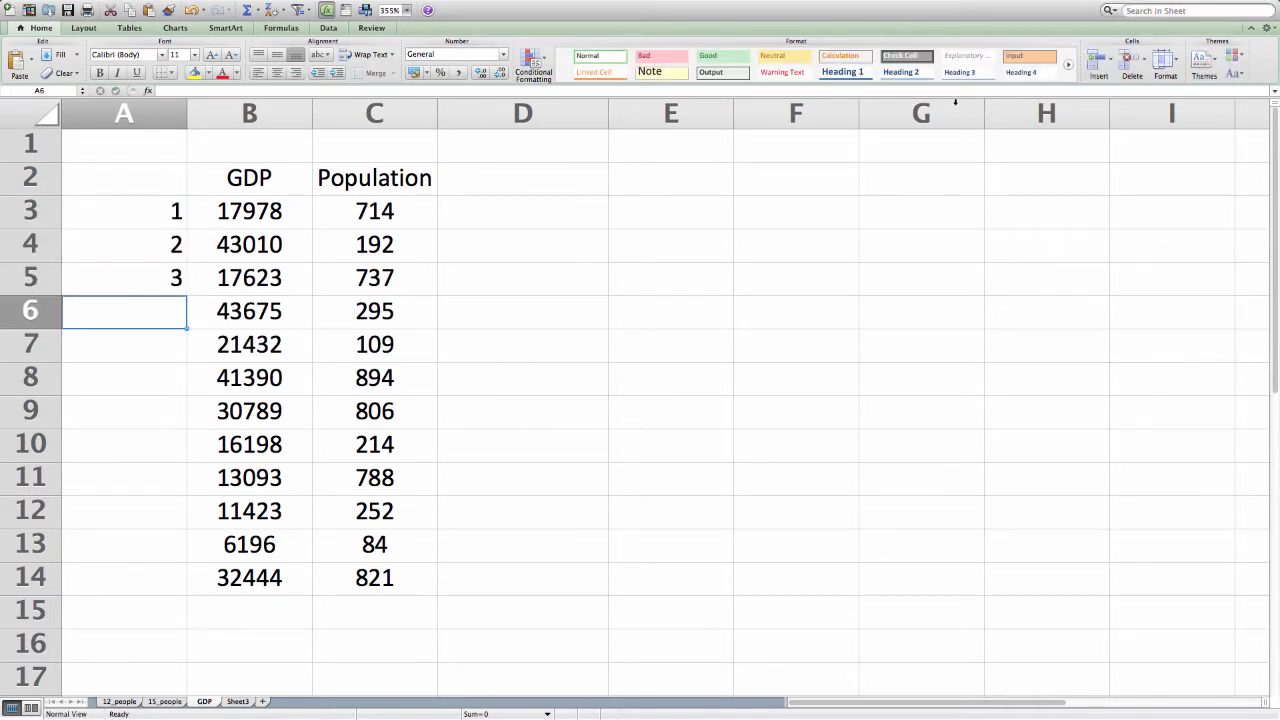
{"action": "left_click_drag", "start_coordinate": [151, 209], "coordinate": [156, 276]}
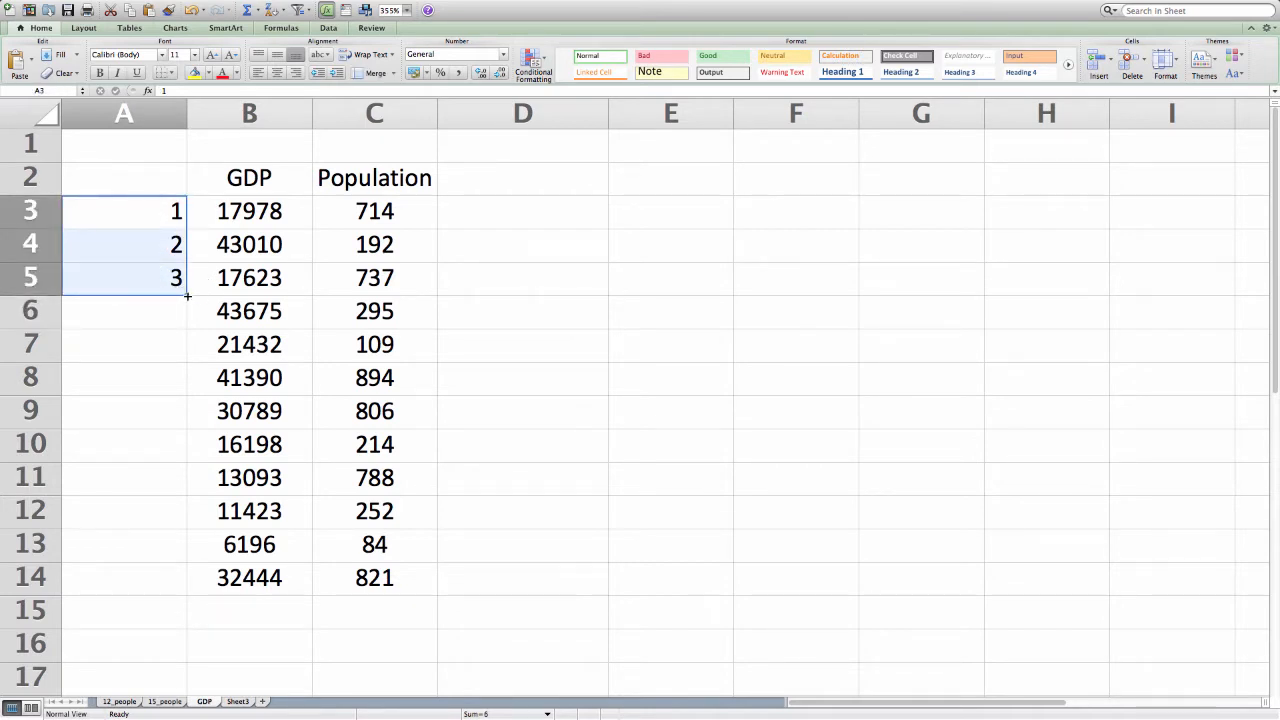
{"action": "double_click", "coordinate": [187, 296]}
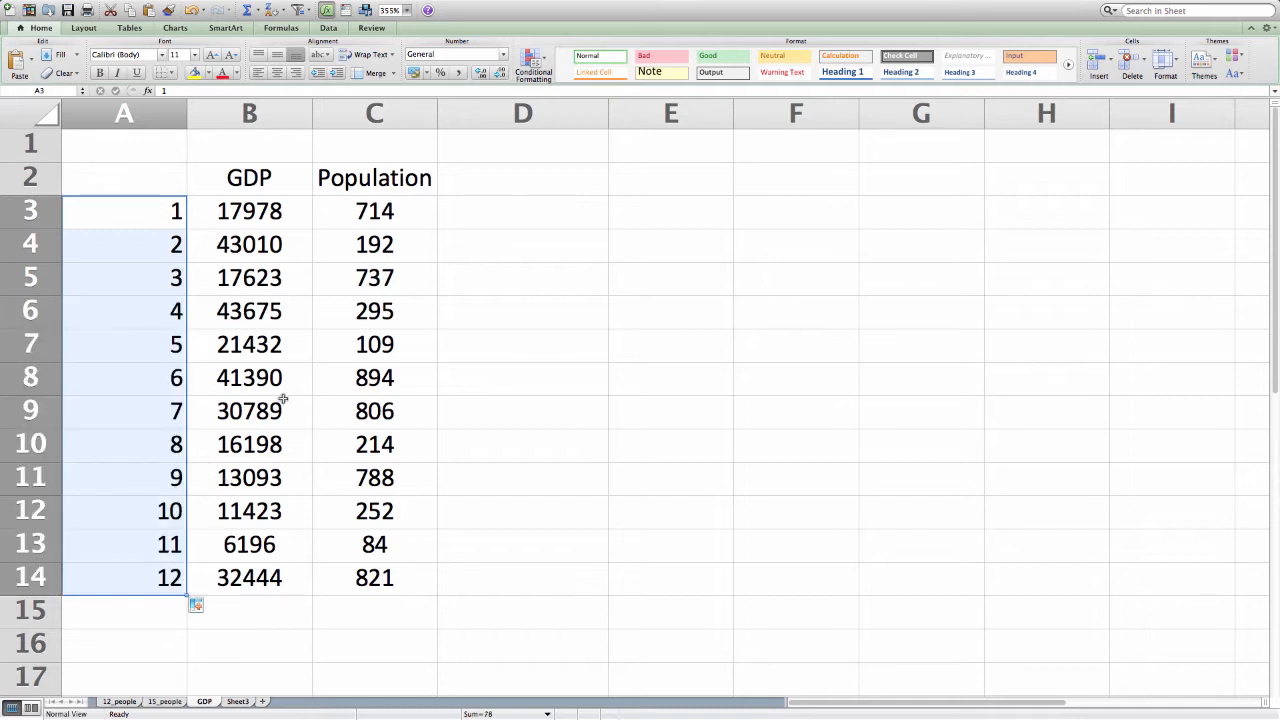
Switch to PowerPoint, advance to the "Things to know in Excel" slide with Formulas underlined, and return to Excel
{"action": "left_click", "coordinate": [498, 211]}
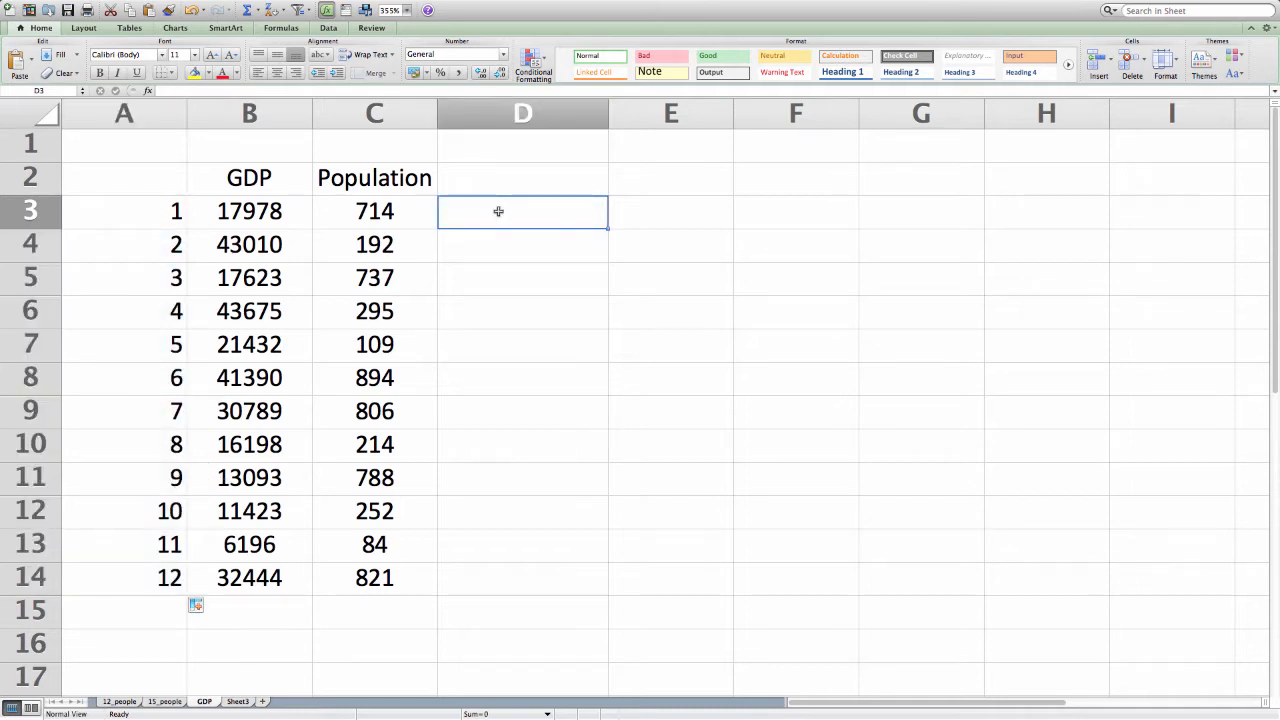
{"action": "key", "text": "super+Tab"}
{"action": "key", "text": "super+Tab"}
{"action": "key", "text": "super+Tab"}
{"action": "key", "text": "super+Tab"}
{"action": "key", "text": "super+Tab"}
{"action": "key", "text": "super+Tab"}
{"action": "key", "text": "super+Tab"}
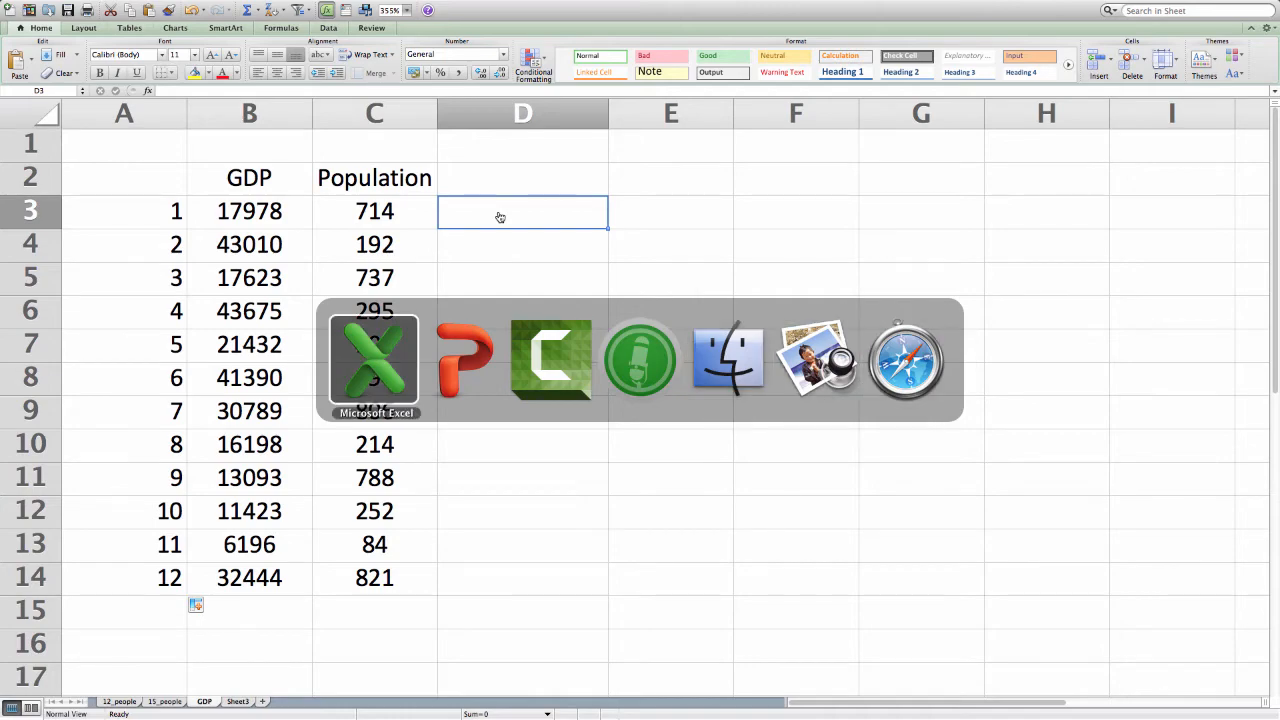
{"action": "key", "text": "super+Tab"}
{"action": "key", "text": "Down"}
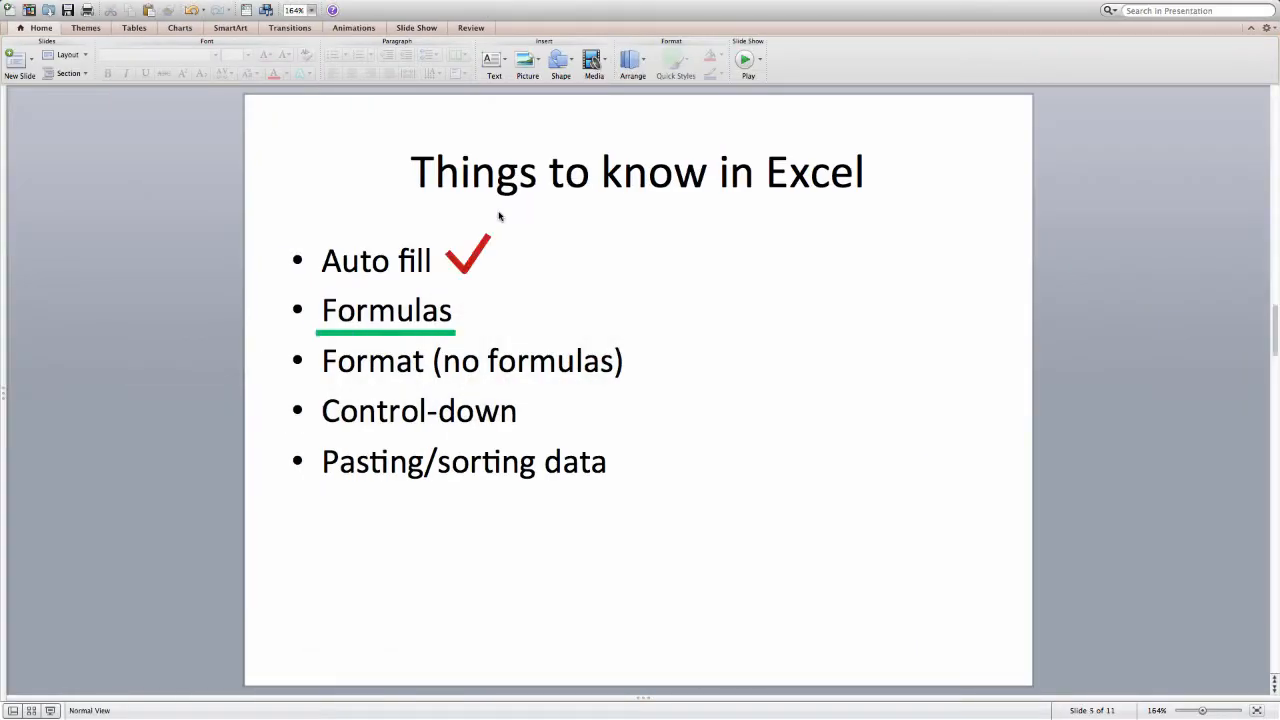
{"action": "key", "text": "super+Tab"}
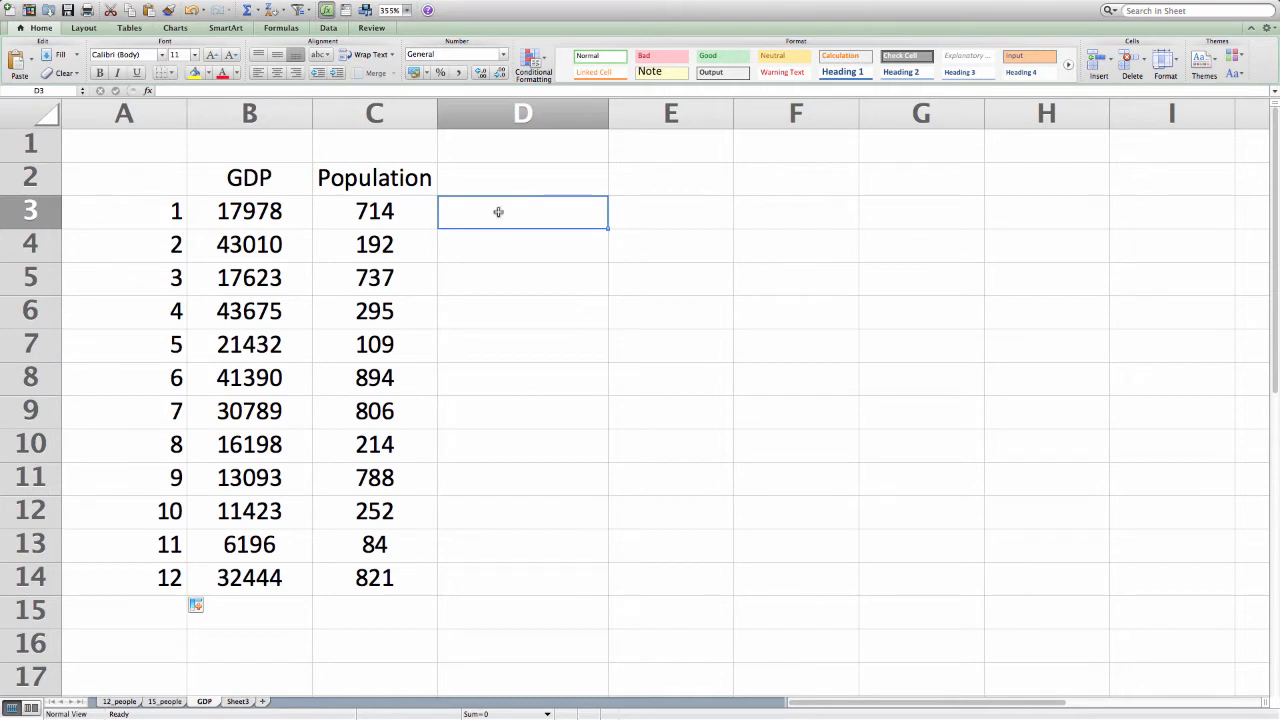
Enter the formula =5+5+C3 in cell D3
{"action": "type", "text": "="}
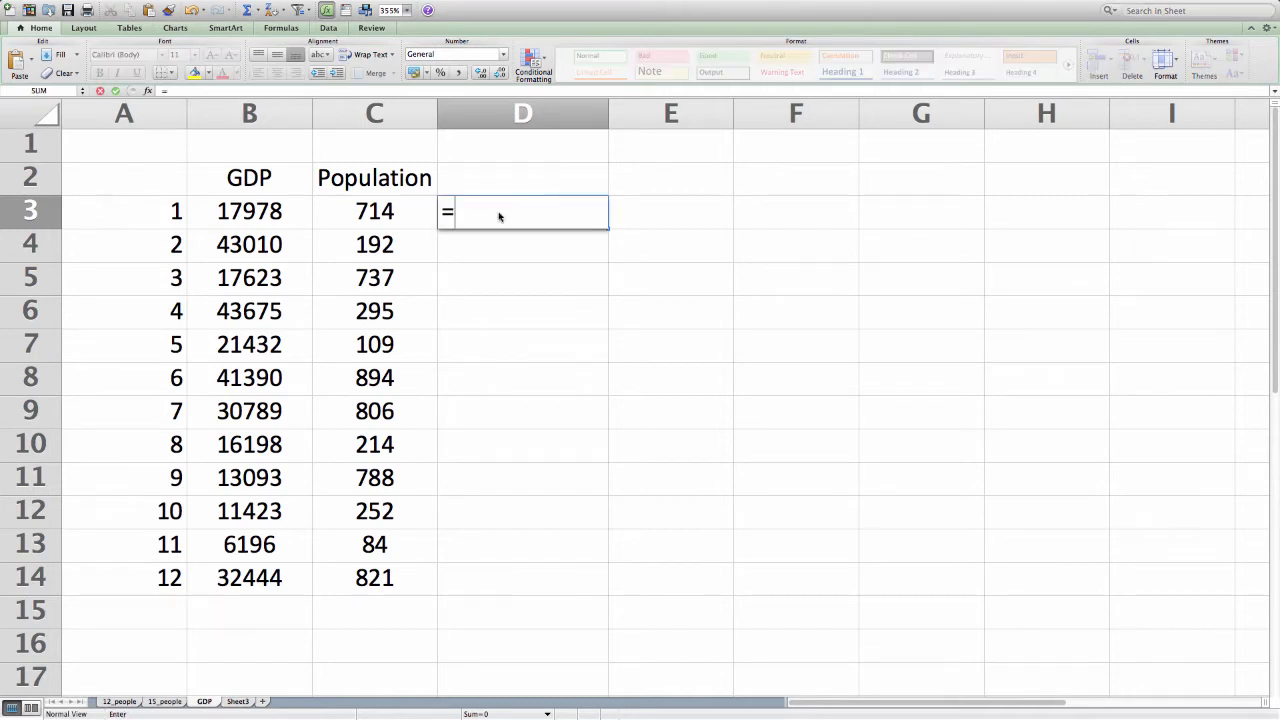
{"action": "type", "text": "5+5+"}
{"action": "left_click_drag", "start_coordinate": [409, 240], "coordinate": [382, 213]}
{"action": "left_click", "coordinate": [385, 212]}
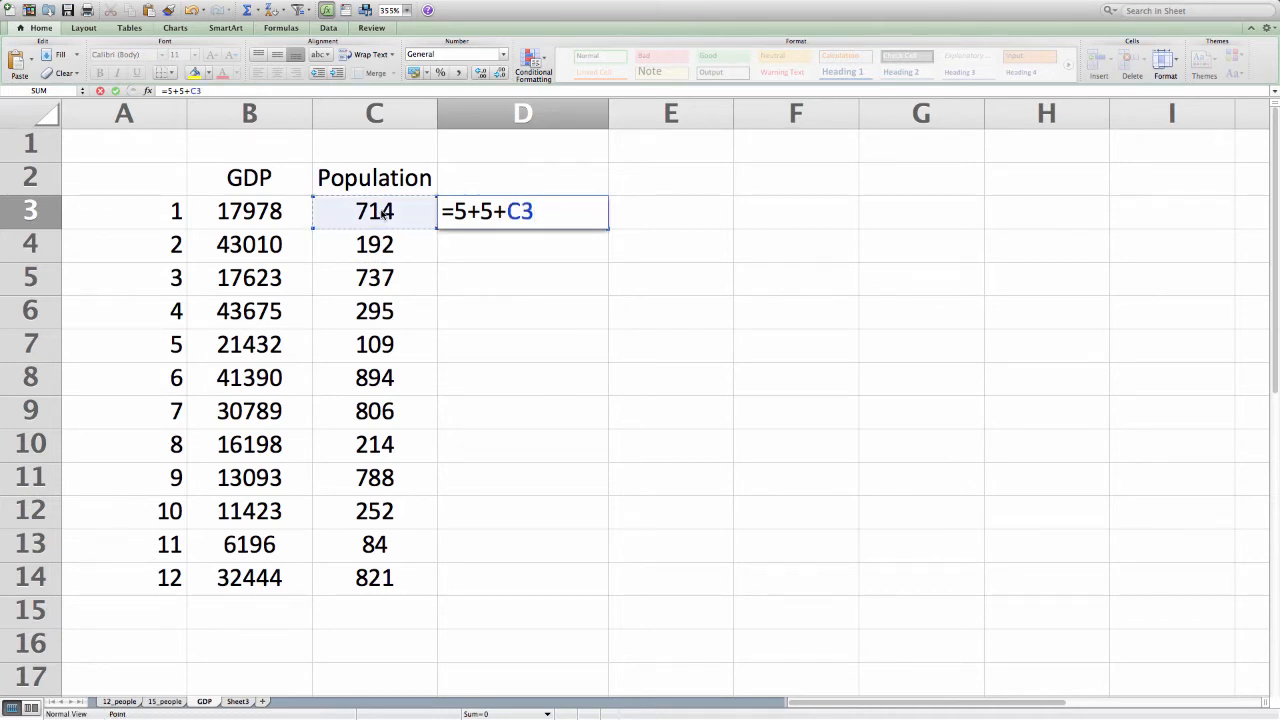
{"action": "key", "text": "Return"}
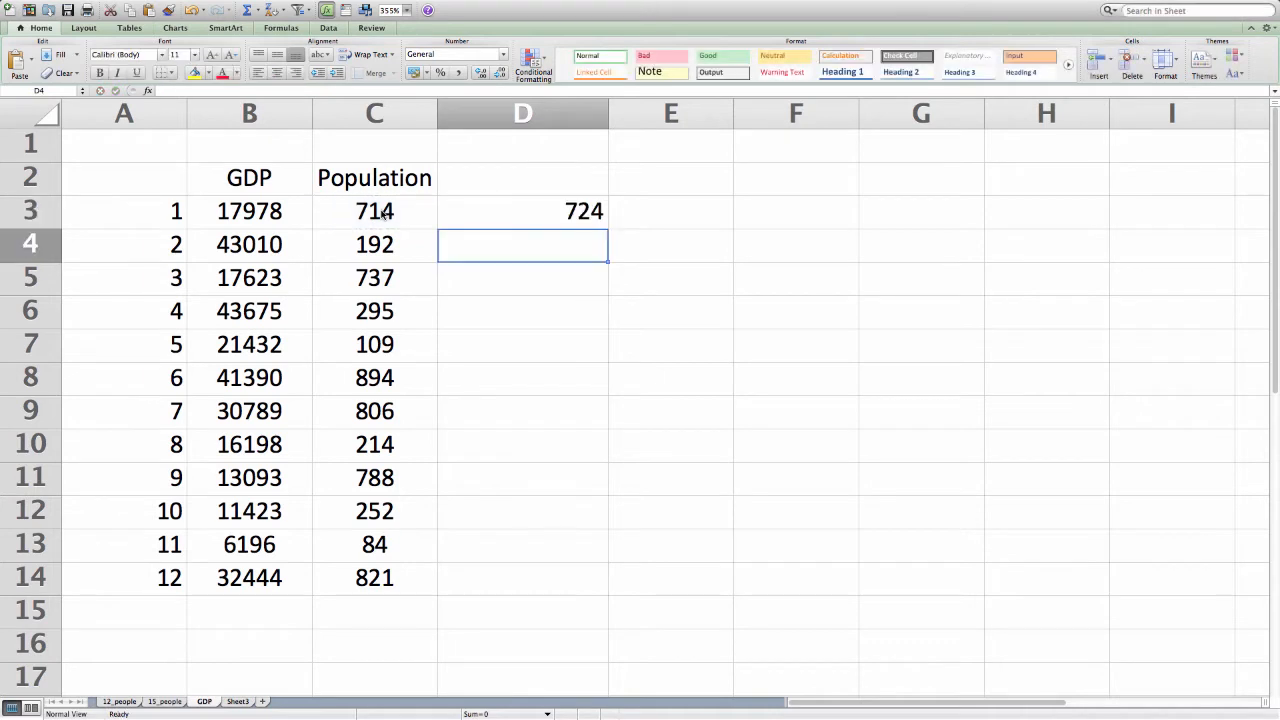
Copy the formula from D3 into D4 and fill both cells down column D to row 14
{"action": "key", "text": "Up"}
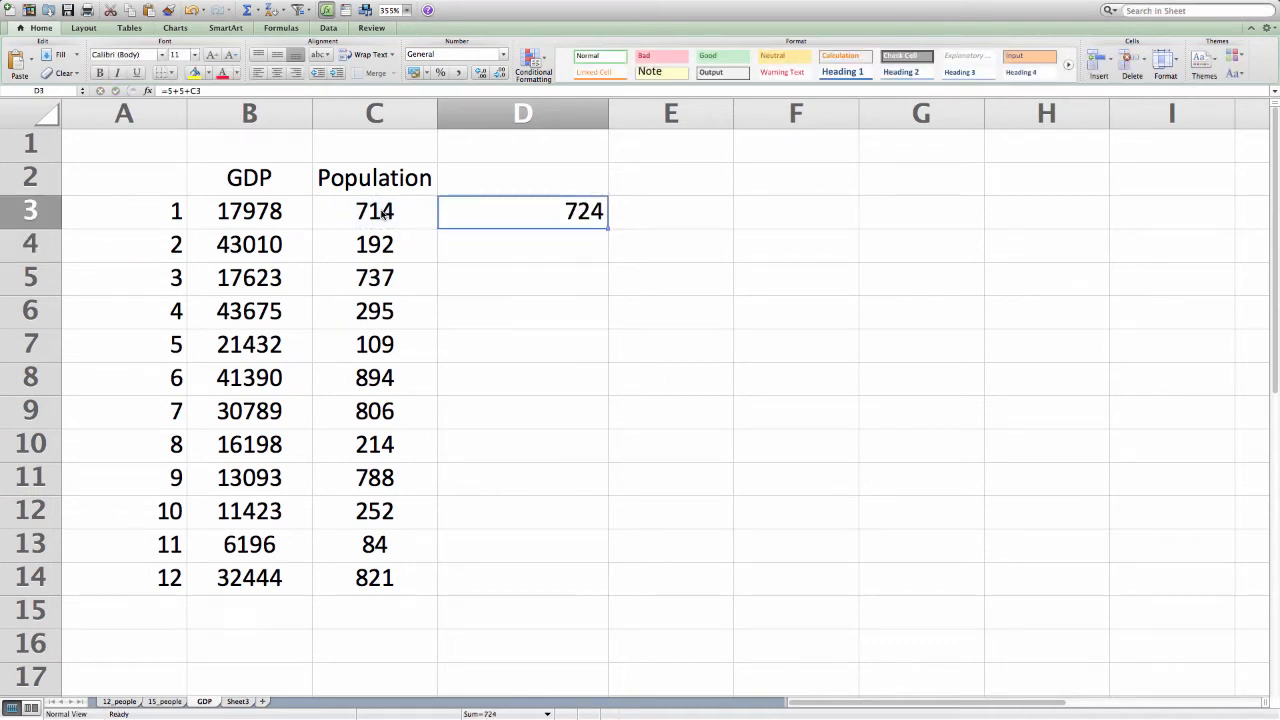
{"action": "right_click", "coordinate": [526, 216]}
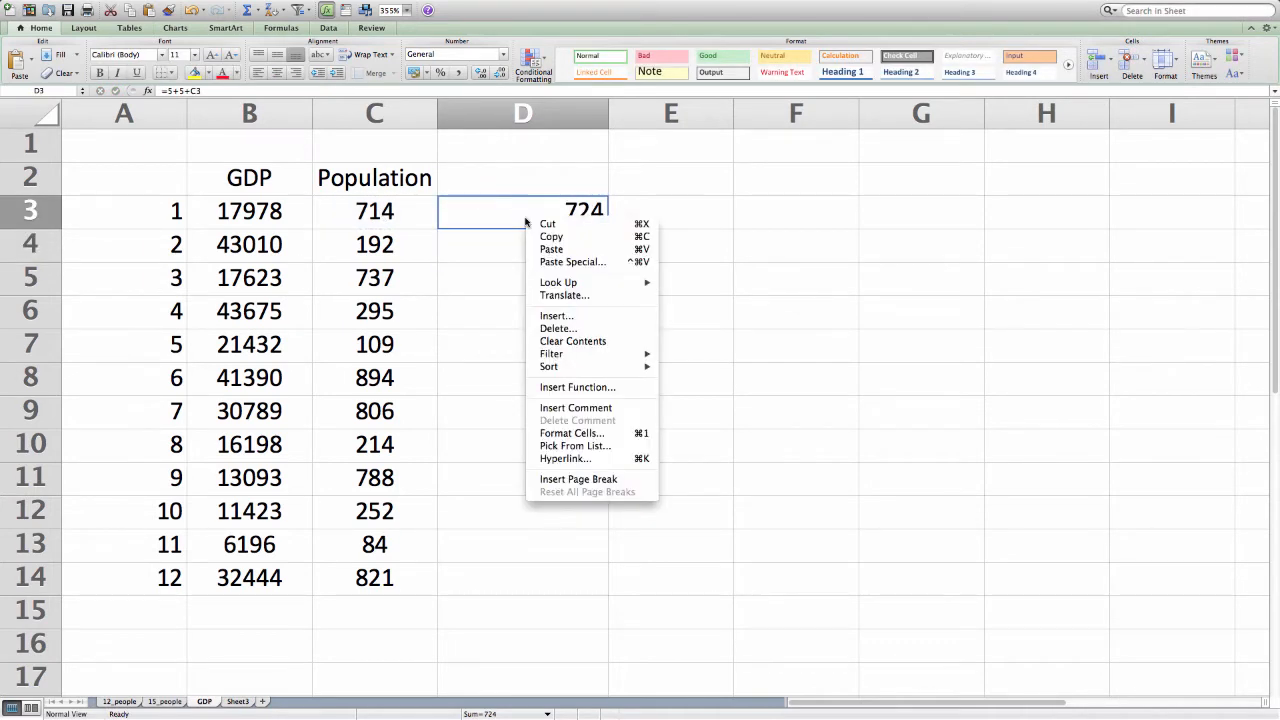
{"action": "left_click", "coordinate": [552, 237]}
{"action": "left_click", "coordinate": [503, 243]}
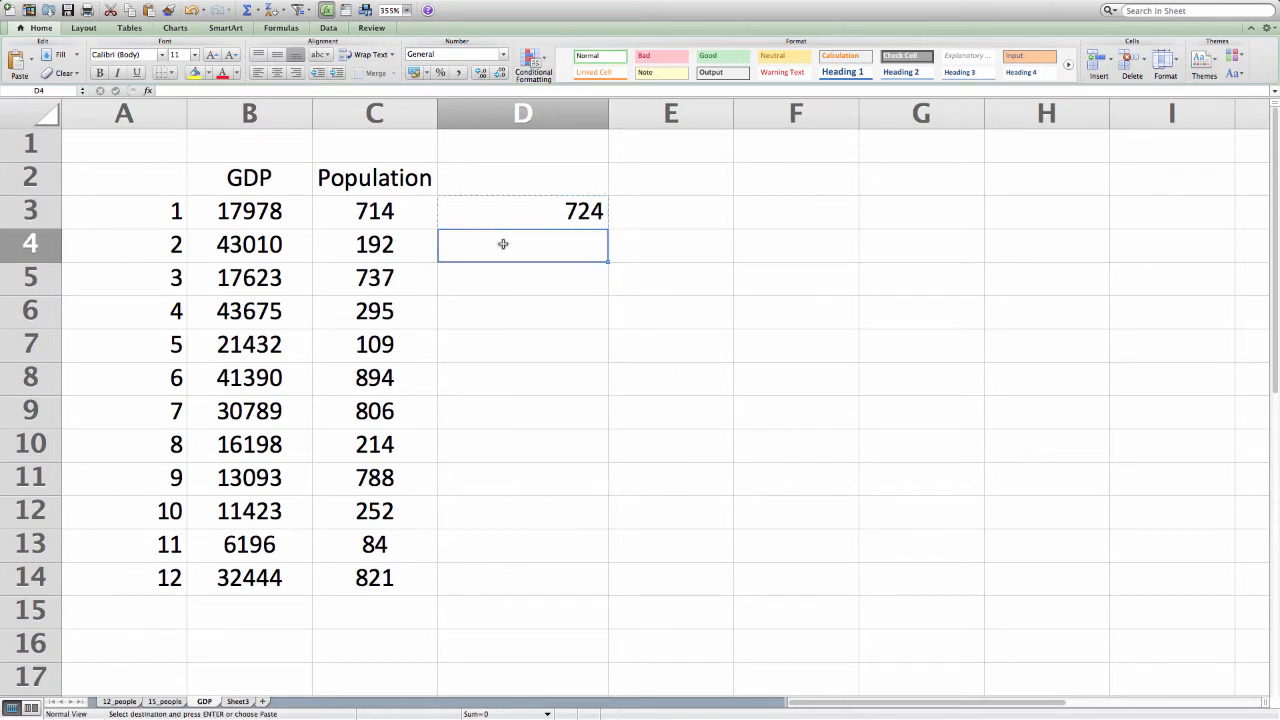
{"action": "right_click", "coordinate": [504, 244]}
{"action": "left_click", "coordinate": [530, 276]}
{"action": "left_click_drag", "start_coordinate": [595, 218], "coordinate": [590, 246]}
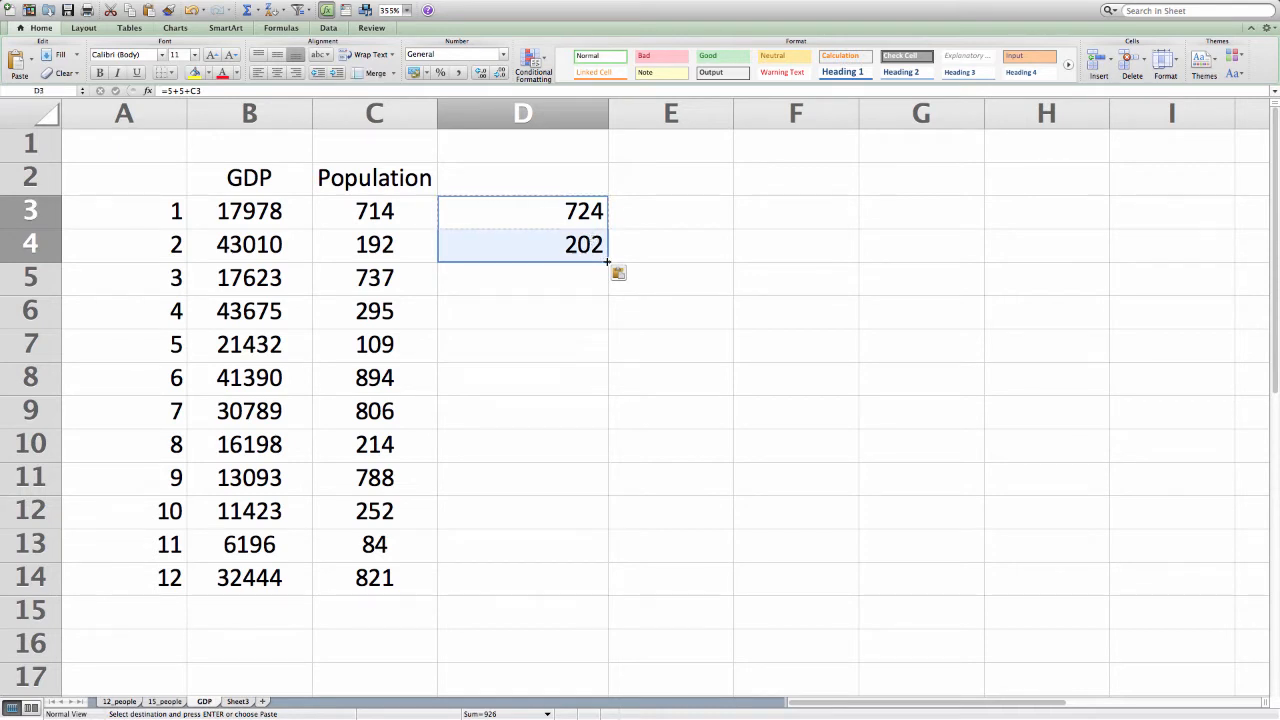
{"action": "double_click", "coordinate": [606, 260]}
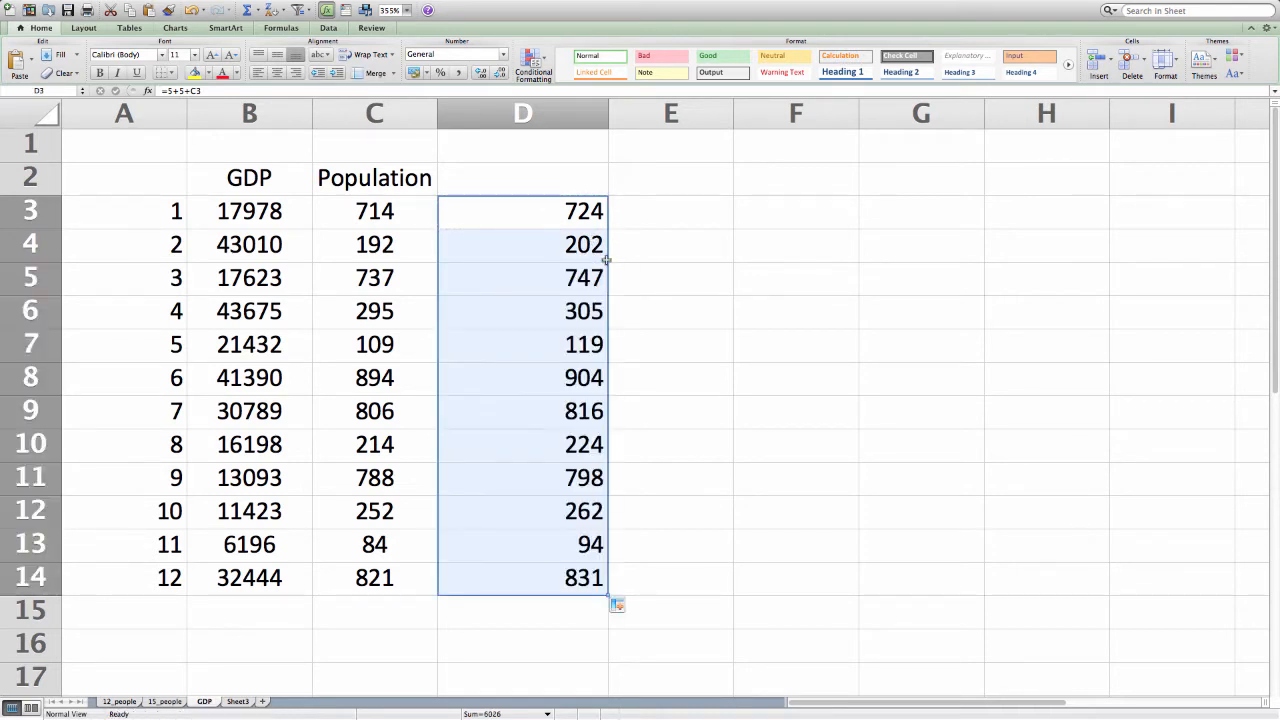
Check the filled formulas in cells D5 through D8 for their cell references
{"action": "left_click", "coordinate": [560, 269]}
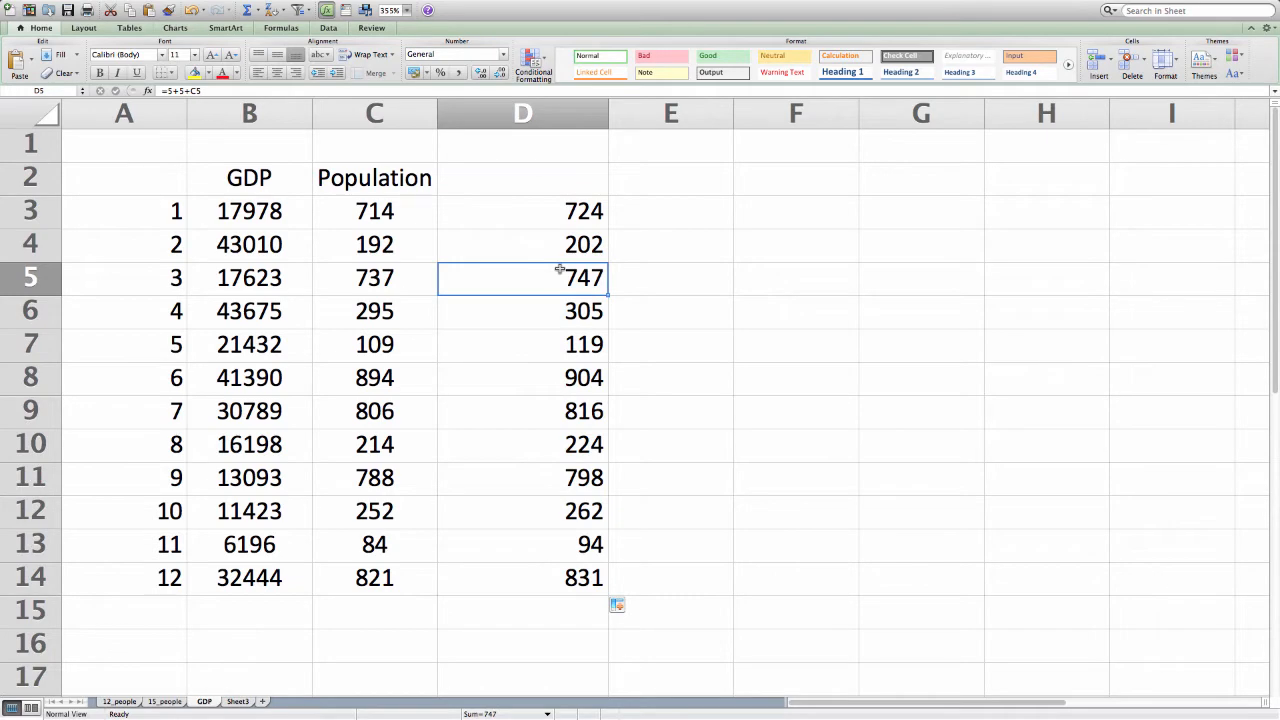
{"action": "key", "text": "Down"}
{"action": "key", "text": "Down"}
{"action": "key", "text": "Down"}
Switch to PowerPoint, advance to the slide with "Format (no formulas)" underlined, and return to the Excel sheet
{"action": "key", "text": "super+Tab"}
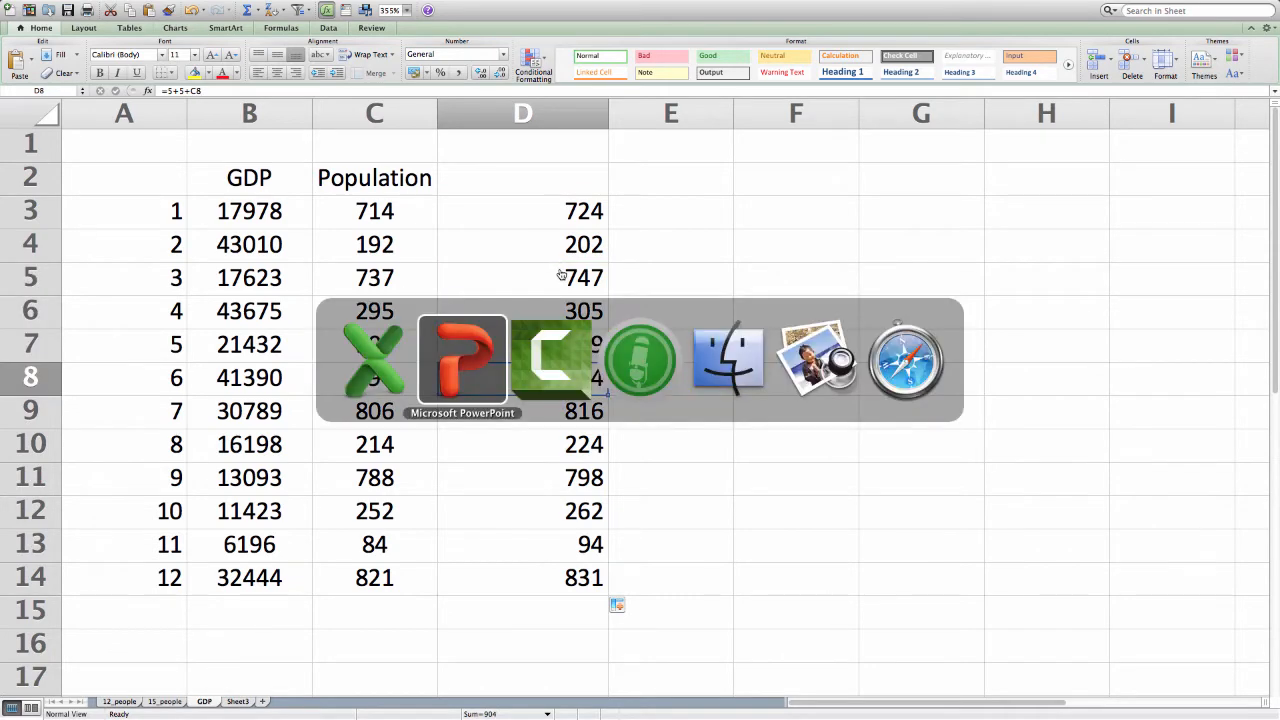
{"action": "key", "text": "super+Tab"}
{"action": "key", "text": "super+Tab"}
{"action": "key", "text": "super+Tab"}
{"action": "key", "text": "super+Tab"}
{"action": "key", "text": "super+Tab"}
{"action": "key", "text": "super+Tab"}
{"action": "key", "text": "super+Tab"}
{"action": "key", "text": "Down"}
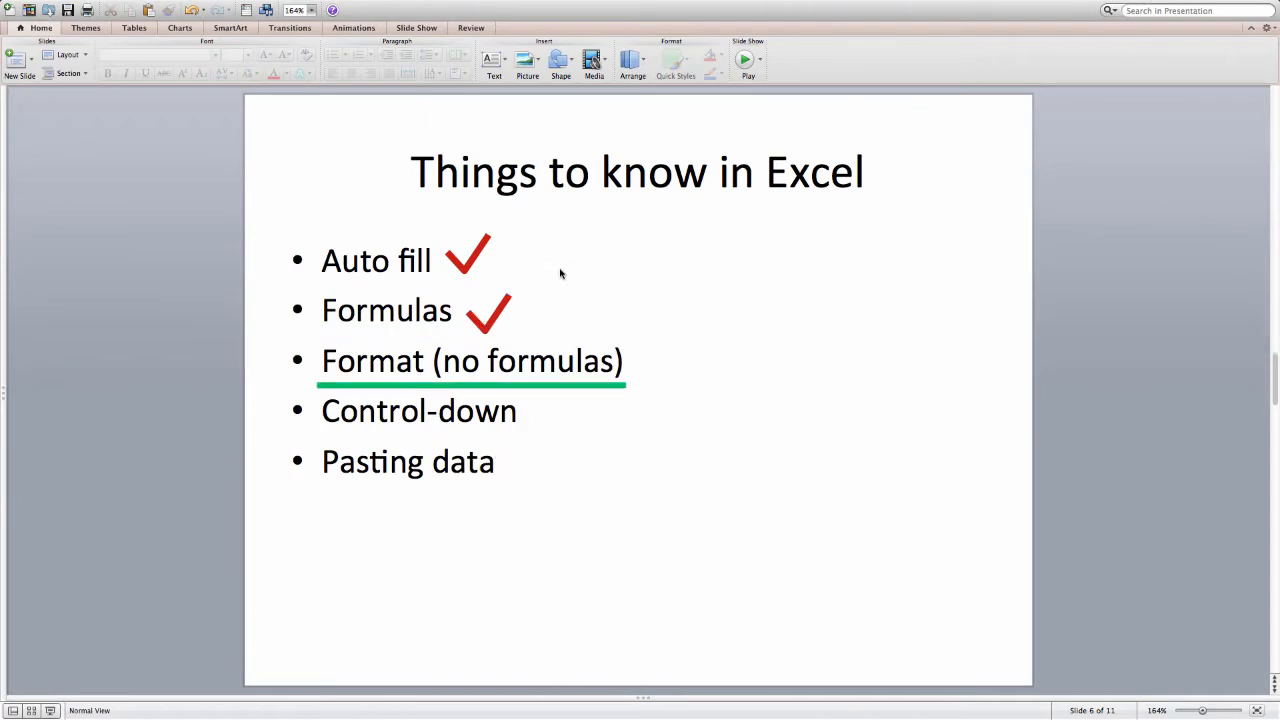
{"action": "key", "text": "super+Tab"}
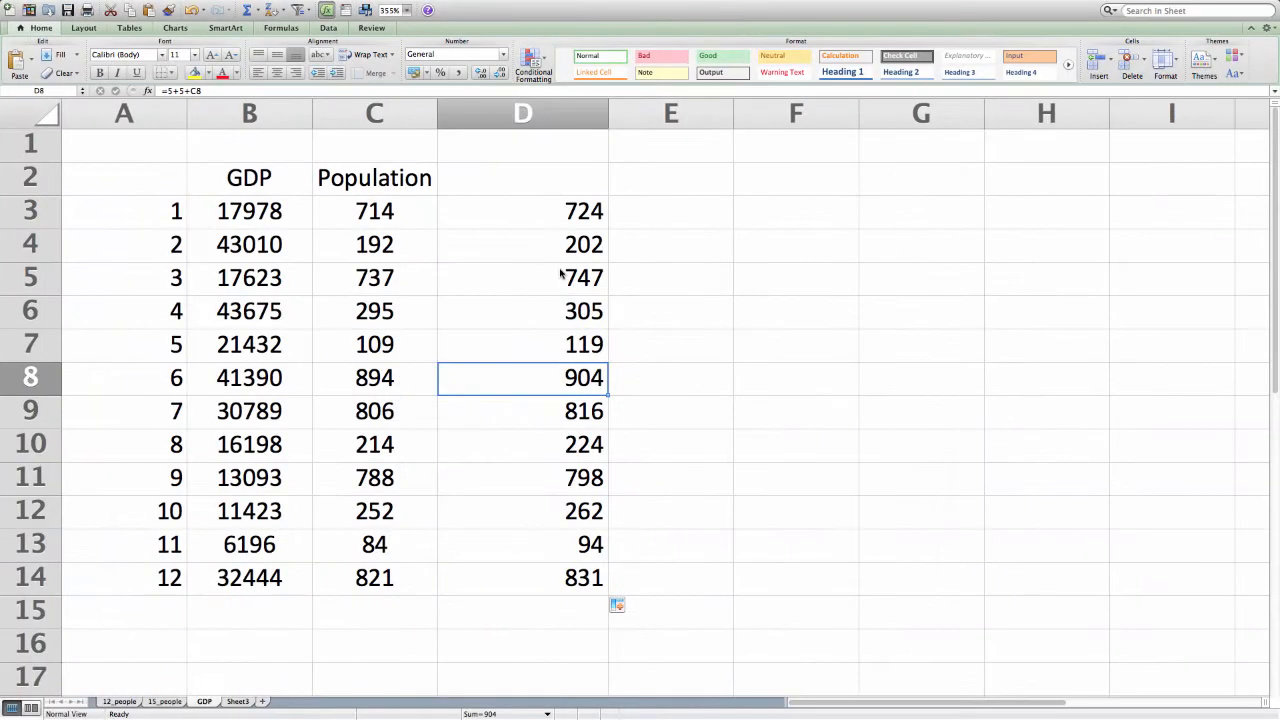
{"action": "key", "text": "super+Tab"}
{"action": "key", "text": "super+Tab"}
Try a normal paste of the formulas in D3:D14 starting at F3, and check the reference in F3
{"action": "left_click_drag", "start_coordinate": [526, 217], "coordinate": [578, 576]}
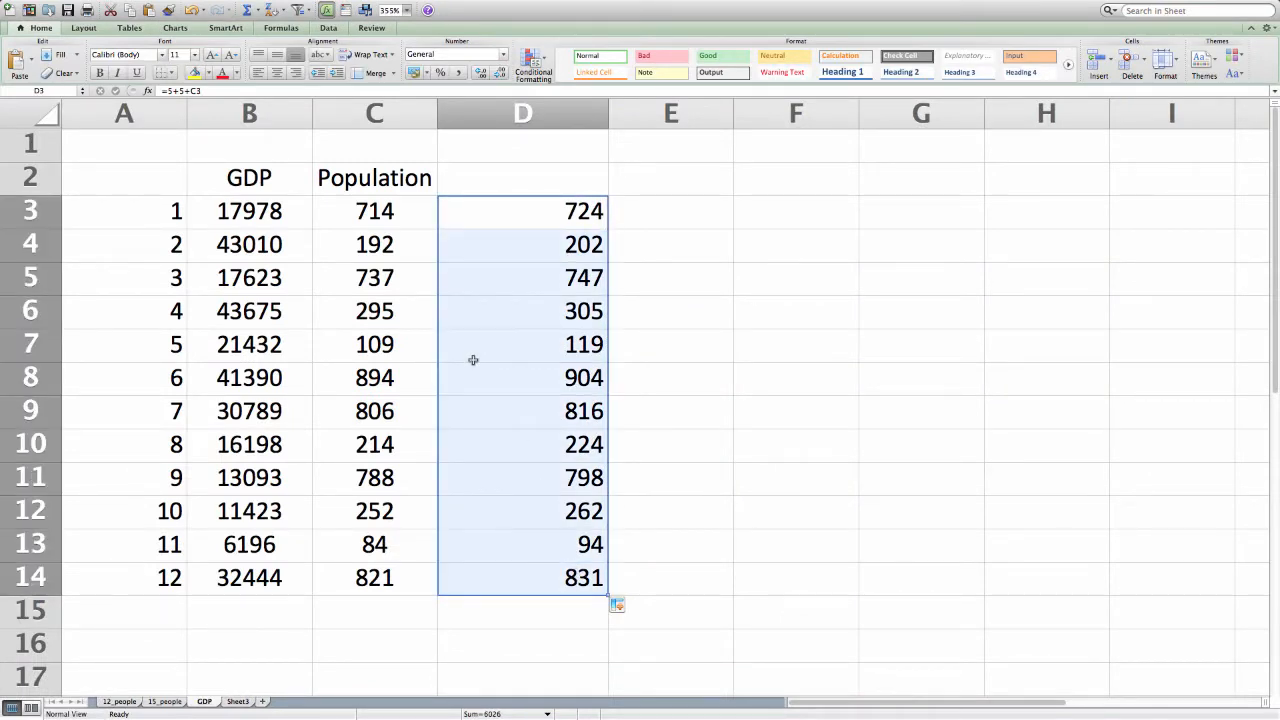
{"action": "right_click", "coordinate": [524, 223]}
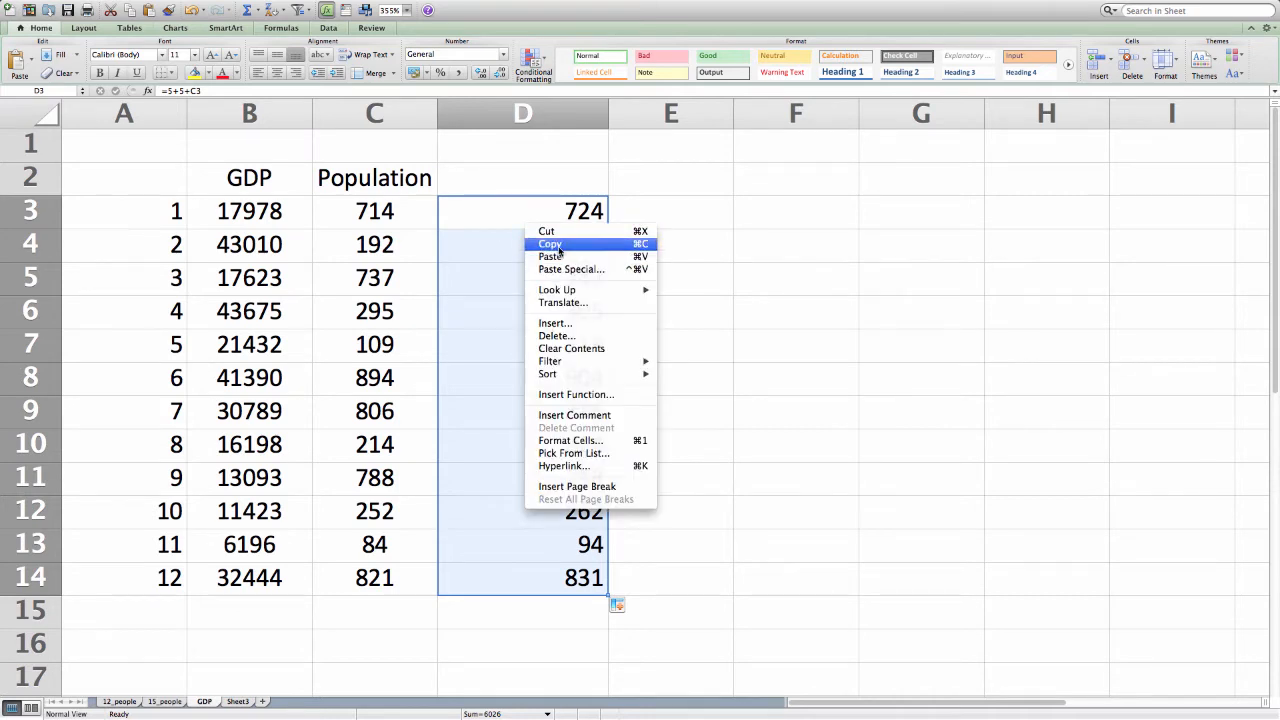
{"action": "left_click", "coordinate": [550, 244]}
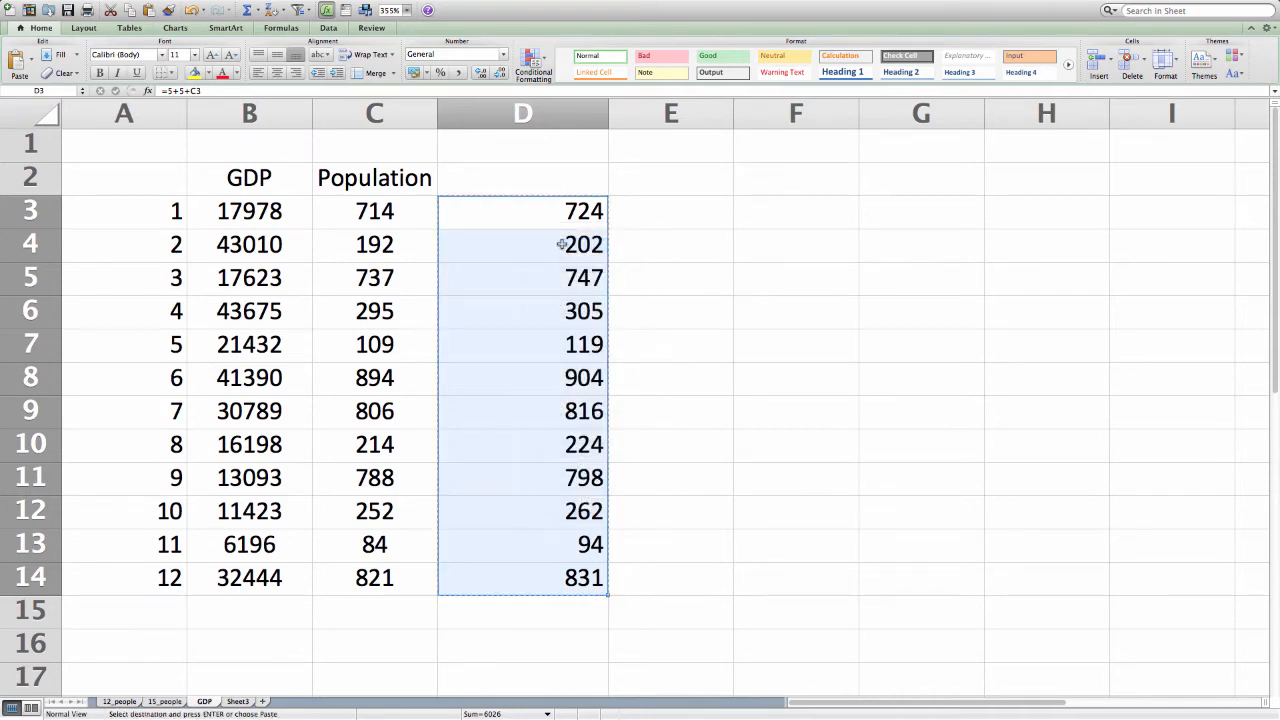
{"action": "right_click", "coordinate": [791, 210]}
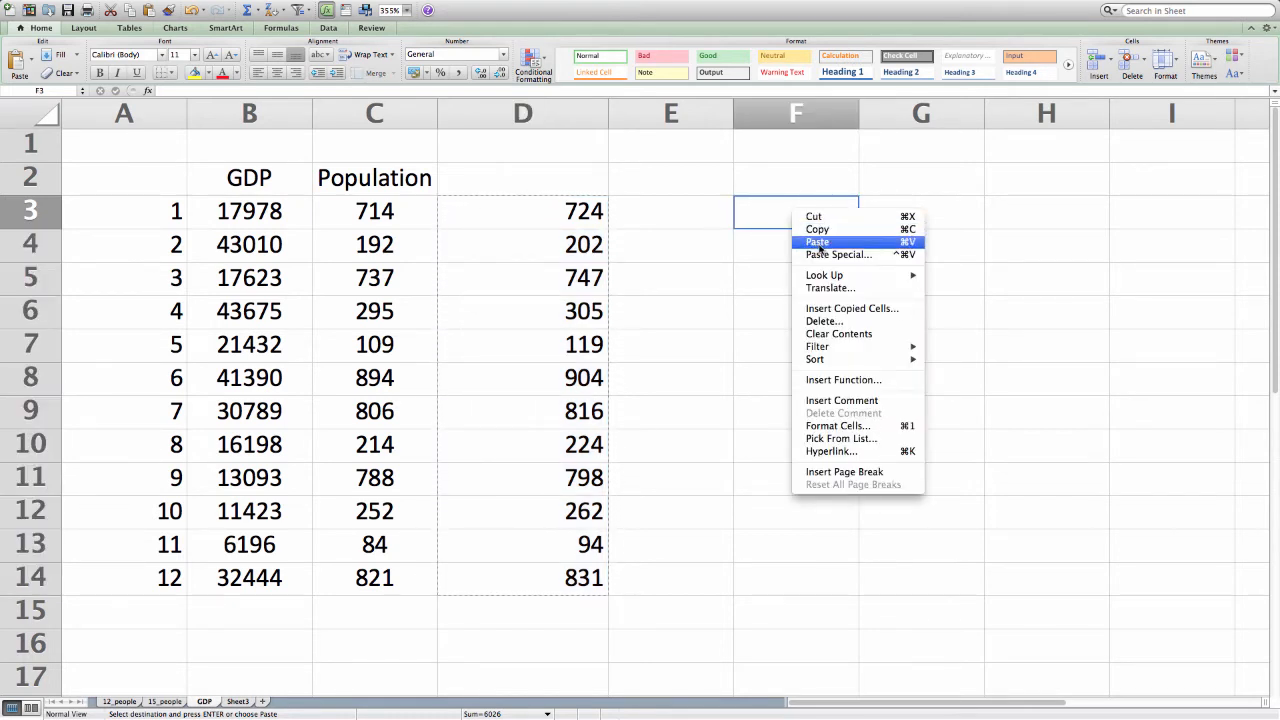
{"action": "left_click", "coordinate": [818, 243]}
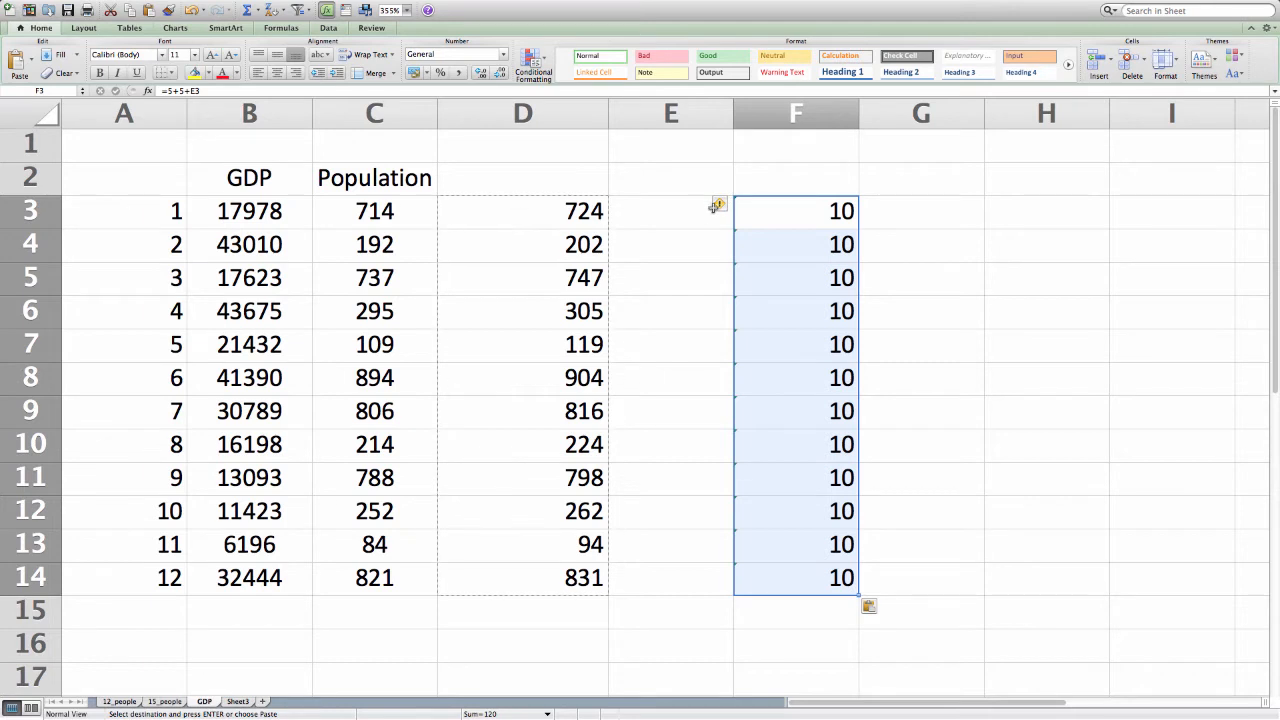
{"action": "left_click", "coordinate": [760, 204]}
{"action": "left_click", "coordinate": [694, 211]}
{"action": "left_click", "coordinate": [750, 205]}
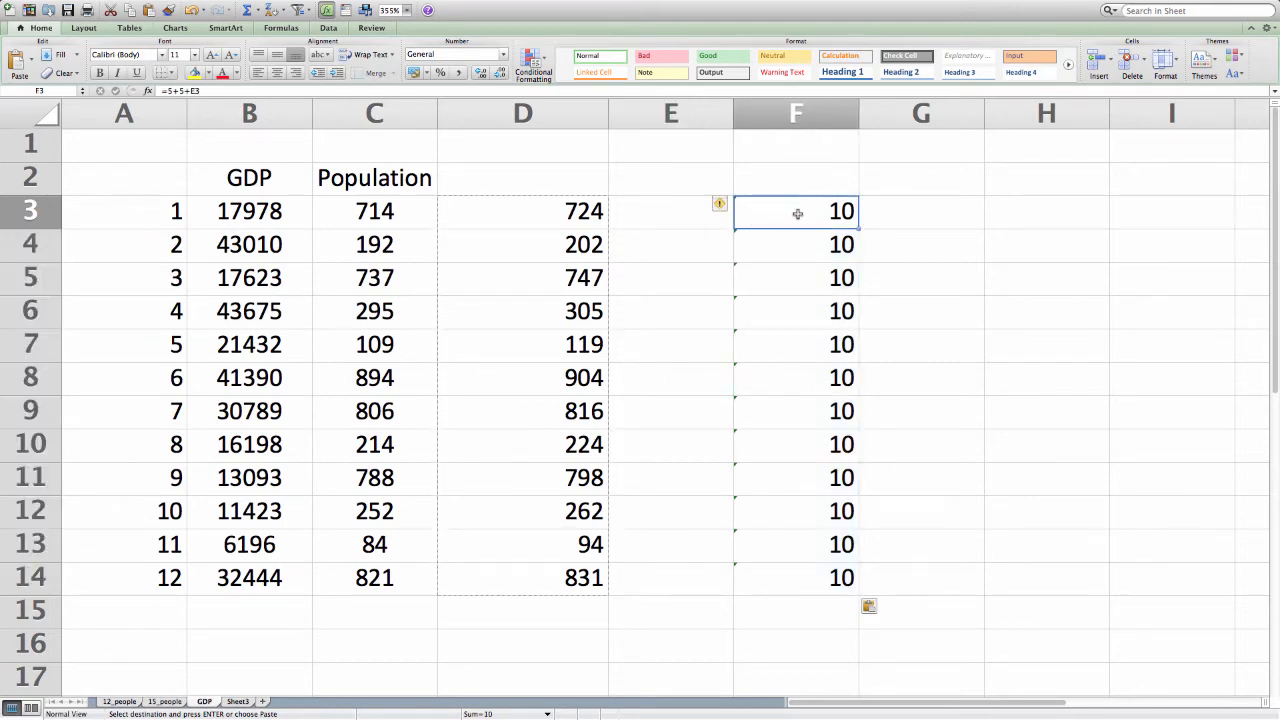
Copy D3:D14 and paste it at F3 with Paste Special using only Values
{"action": "left_click_drag", "start_coordinate": [537, 206], "coordinate": [537, 566]}
{"action": "right_click", "coordinate": [541, 566]}
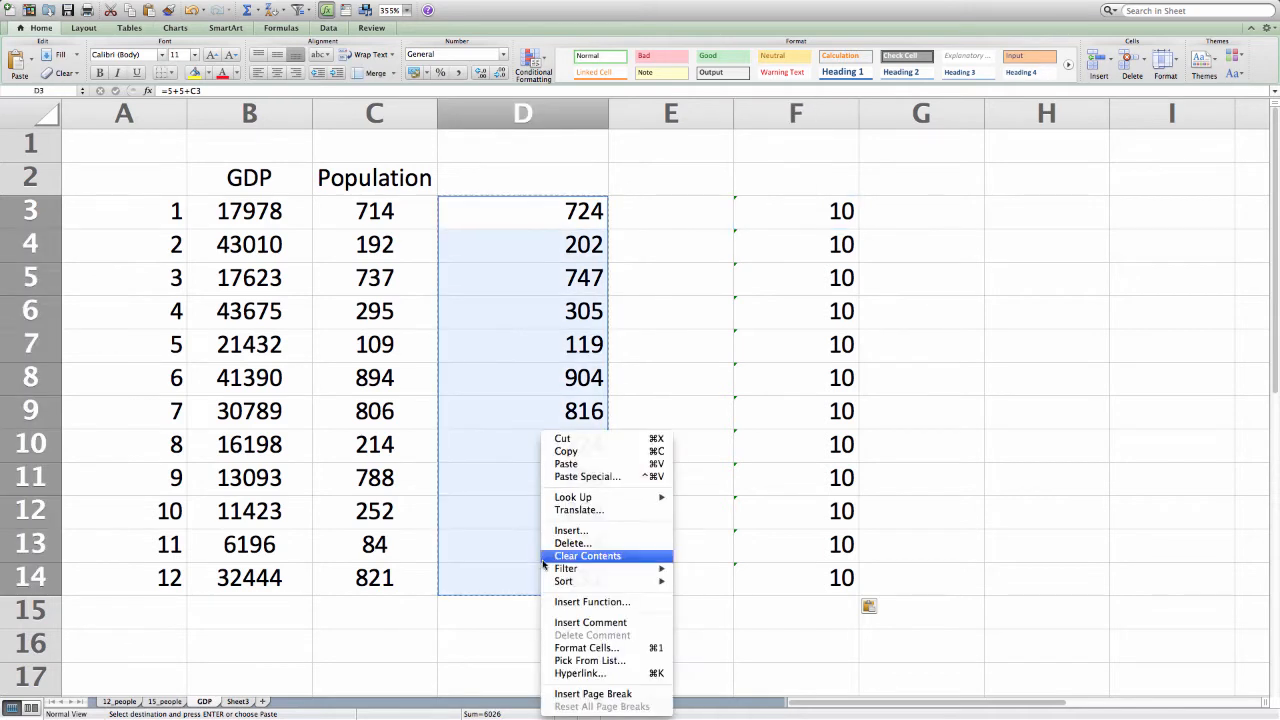
{"action": "left_click", "coordinate": [566, 464]}
{"action": "left_click", "coordinate": [769, 207]}
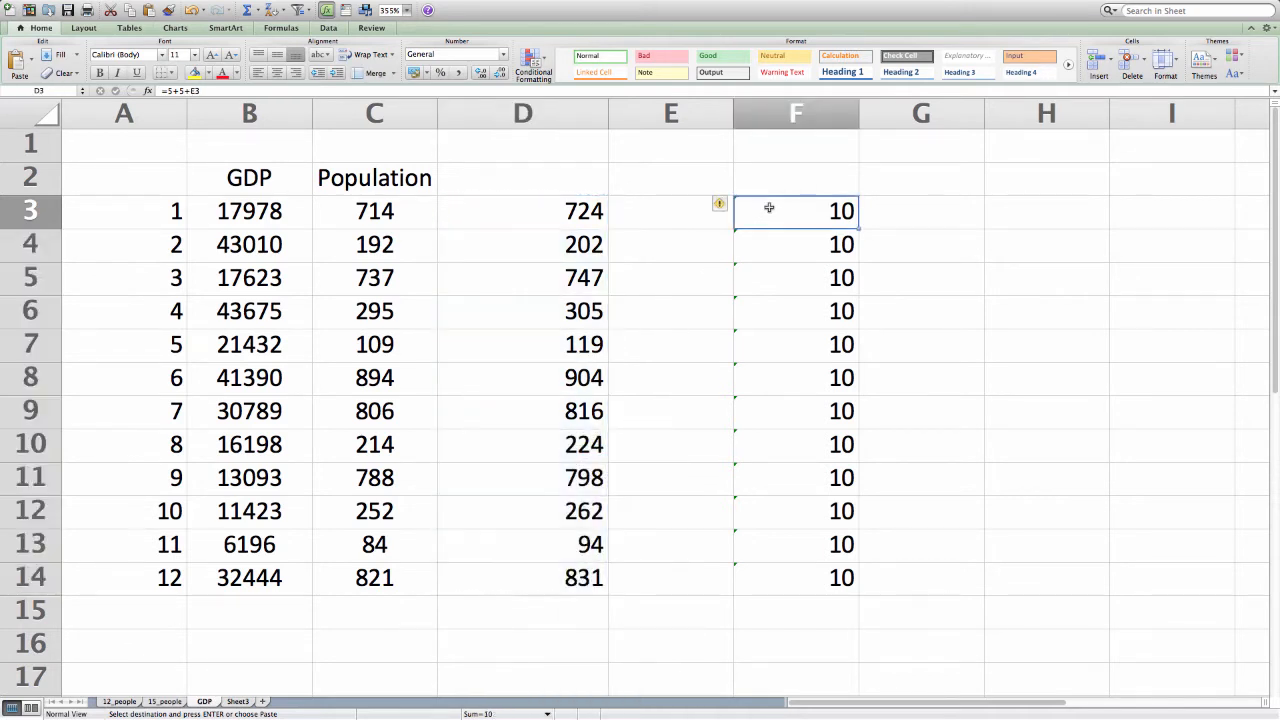
{"action": "right_click", "coordinate": [769, 207]}
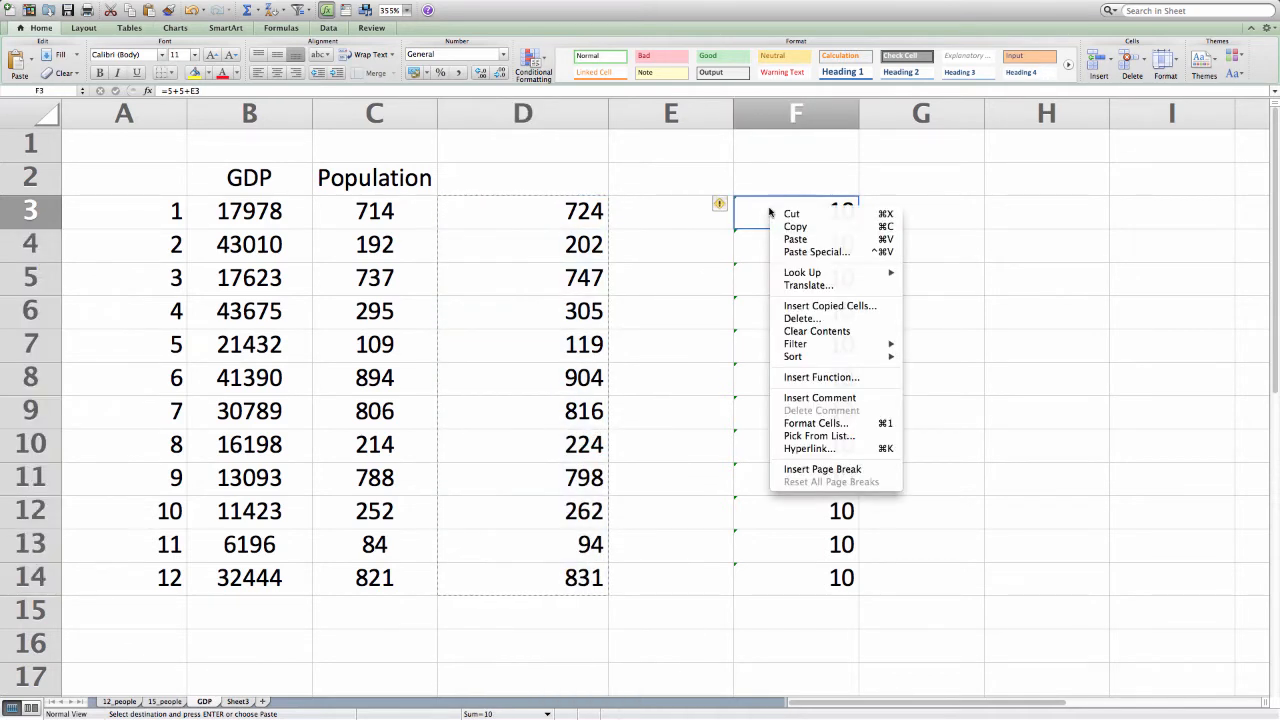
{"action": "left_click", "coordinate": [801, 253]}
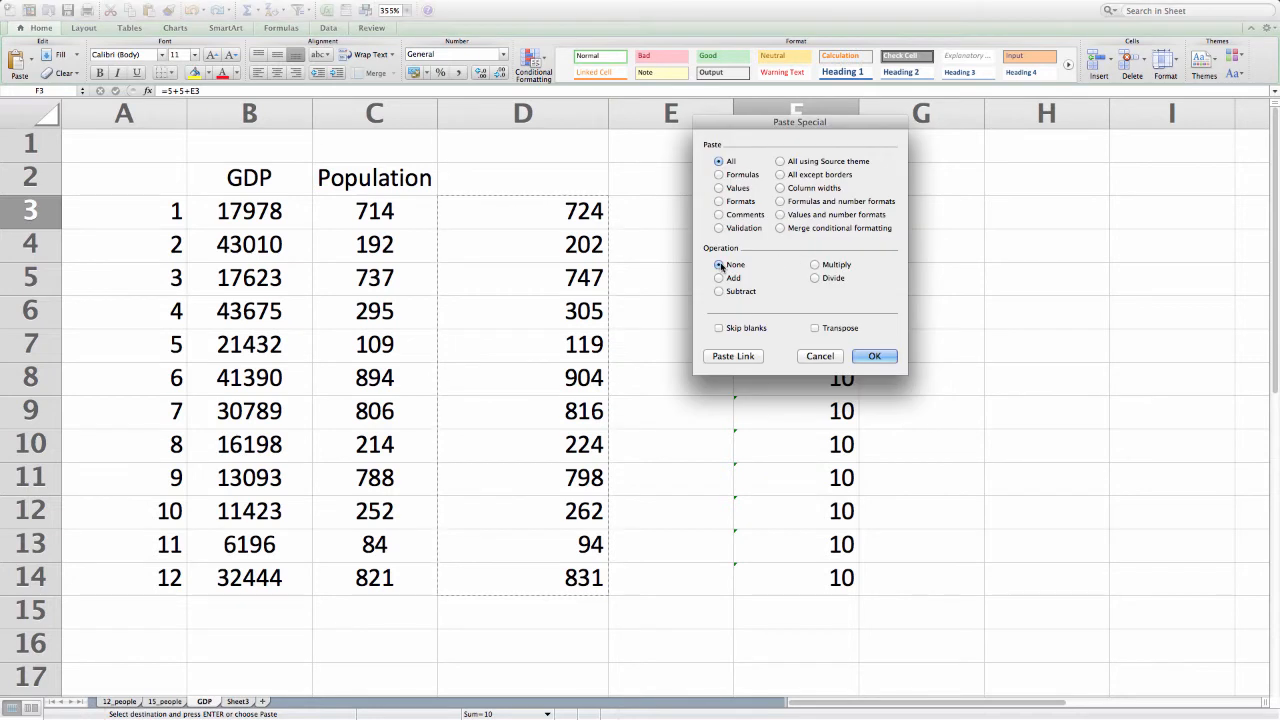
{"action": "left_click", "coordinate": [742, 190]}
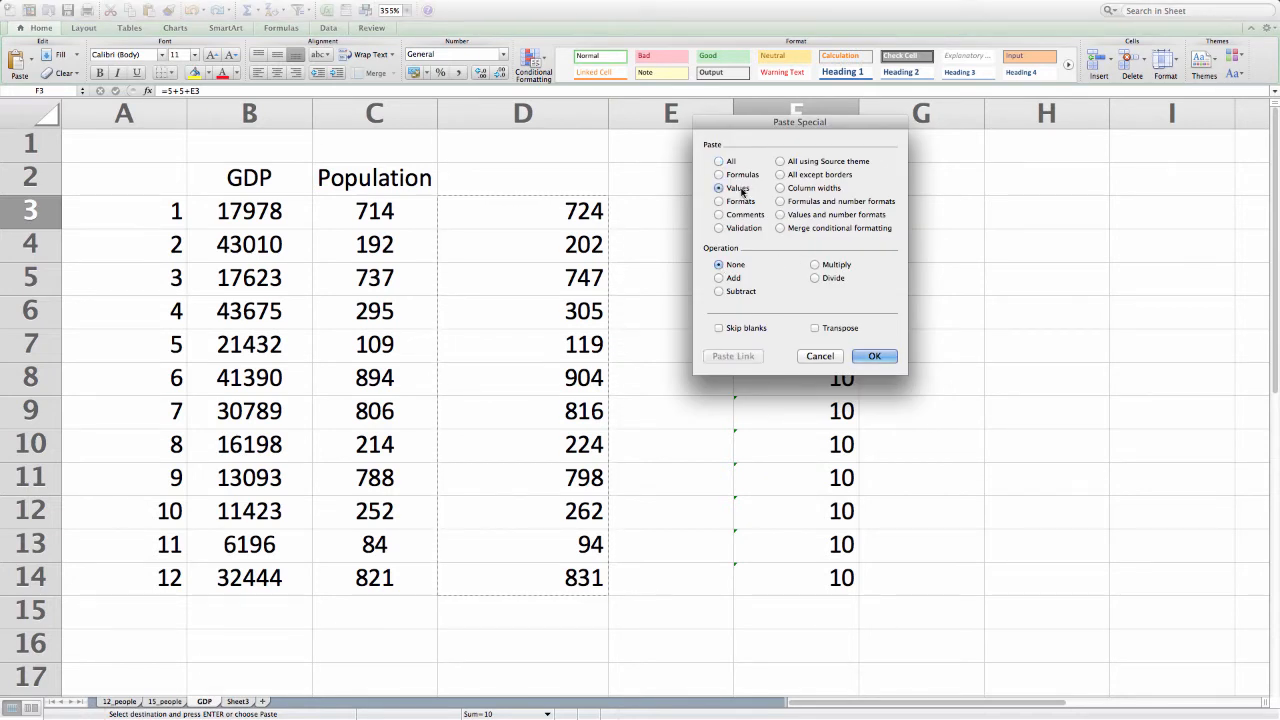
{"action": "left_click", "coordinate": [874, 356]}
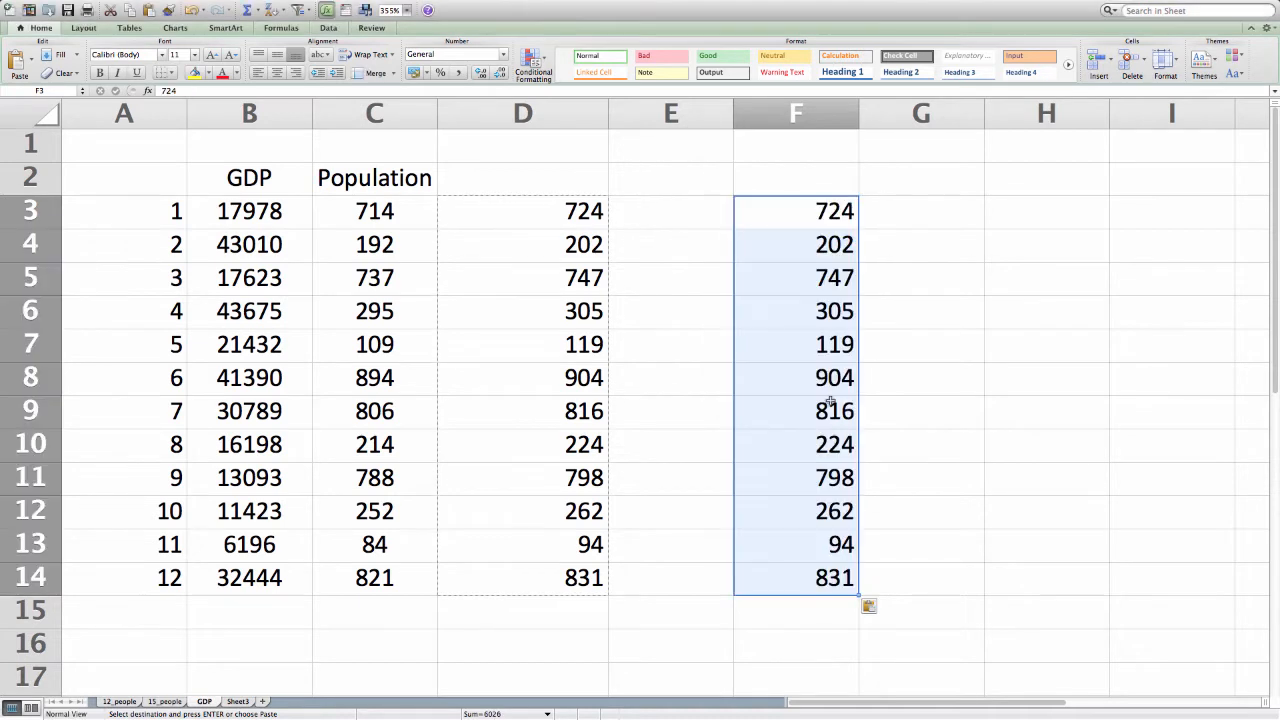
Compare the contents of cells F3 and D3 to see which holds a plain value and which a formula
{"action": "left_click", "coordinate": [805, 211]}
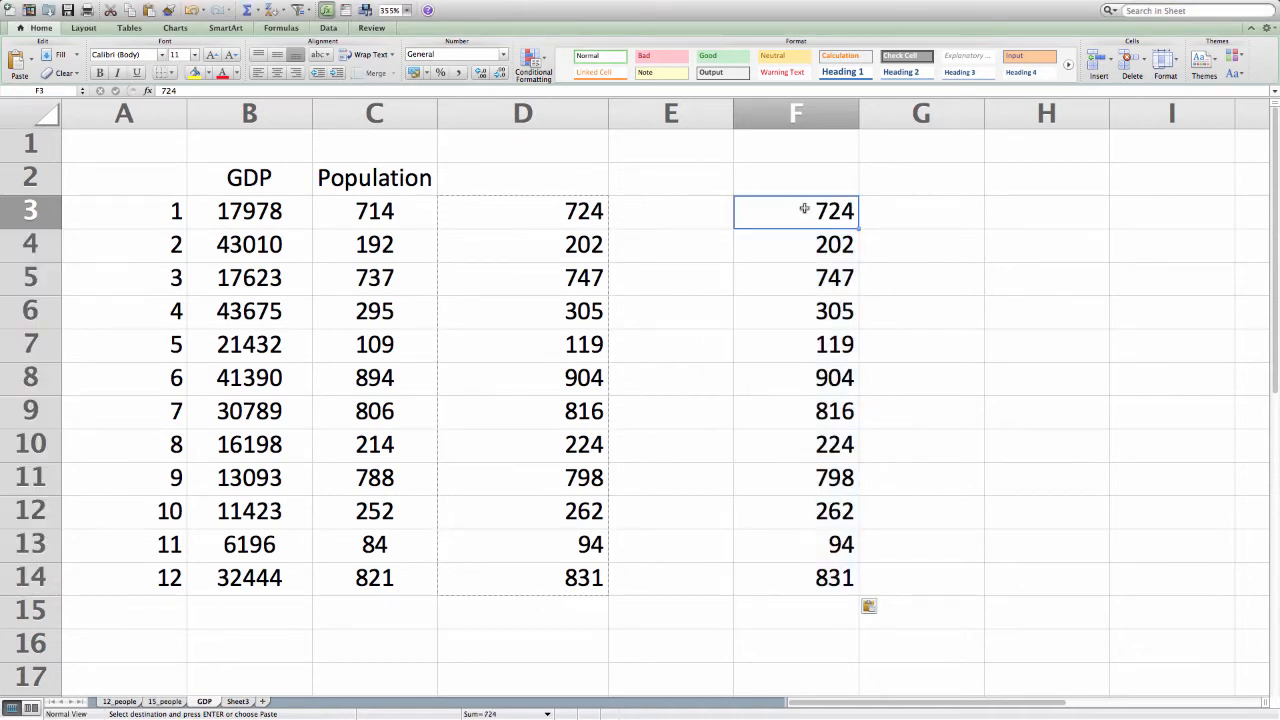
{"action": "left_click", "coordinate": [563, 210]}
{"action": "left_click", "coordinate": [808, 210]}
{"action": "left_click", "coordinate": [528, 208]}
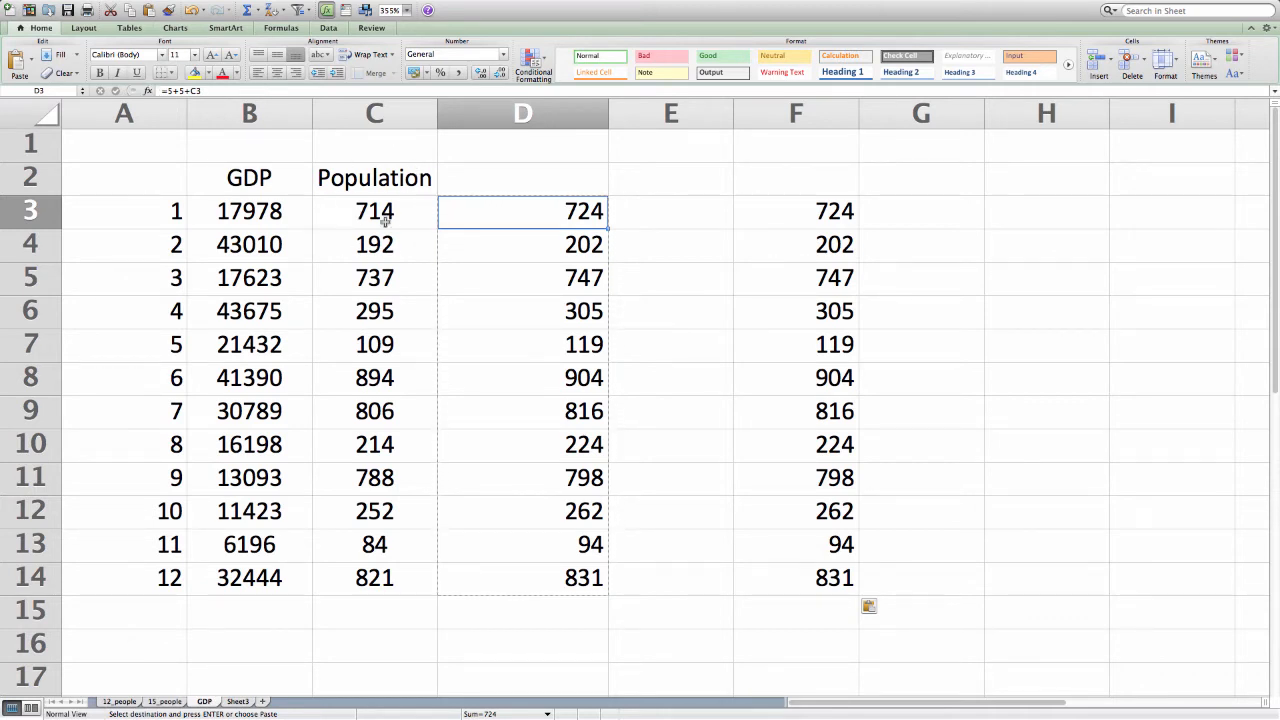
{"action": "left_click", "coordinate": [773, 198]}
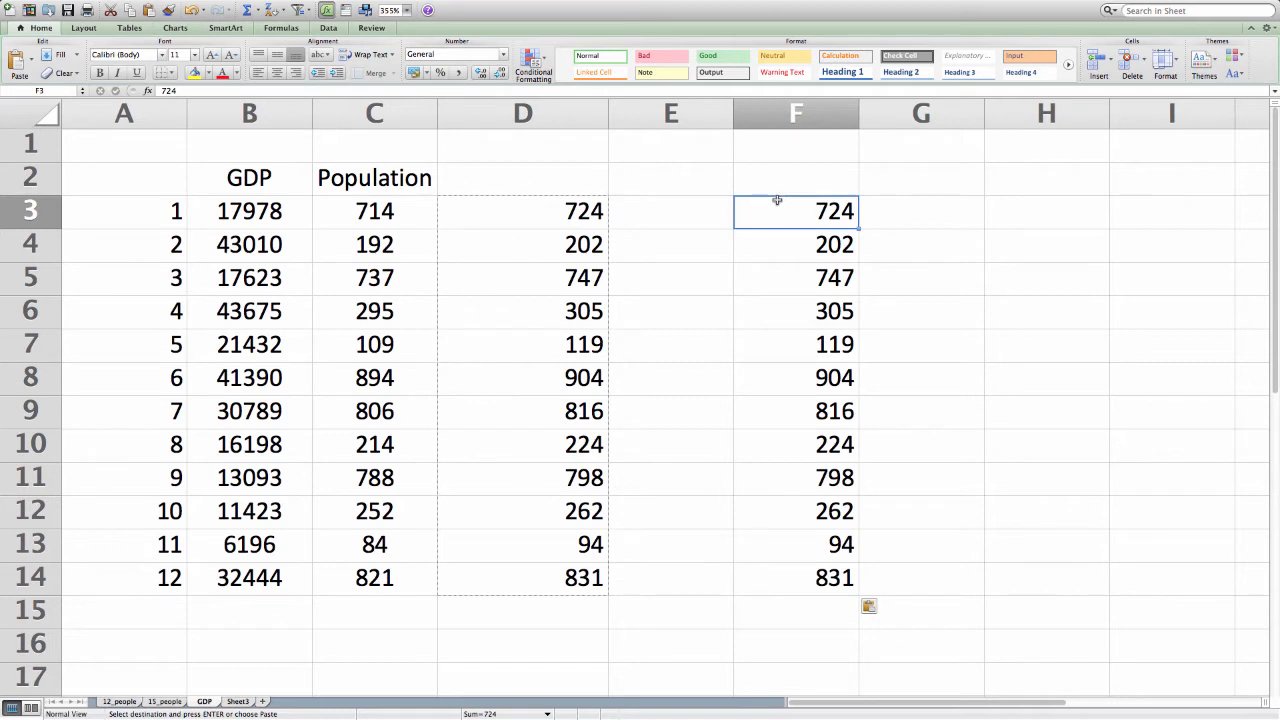
Open cell F3's content for inspection and close it unchanged
{"action": "left_click", "coordinate": [183, 91]}
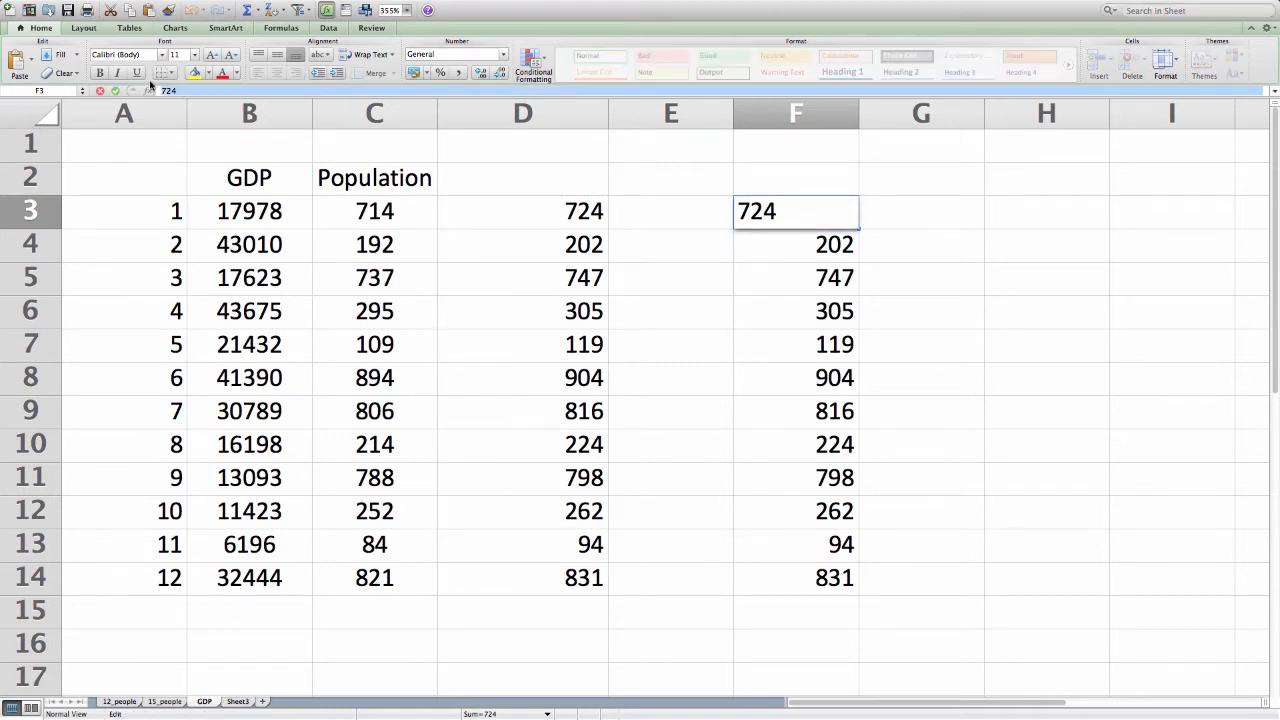
{"action": "key", "text": "Return"}
Switch to PowerPoint, advance to the slide with "Pasting data/sorting data" underlined, and return to the Excel sheet
{"action": "key", "text": "super+Tab"}
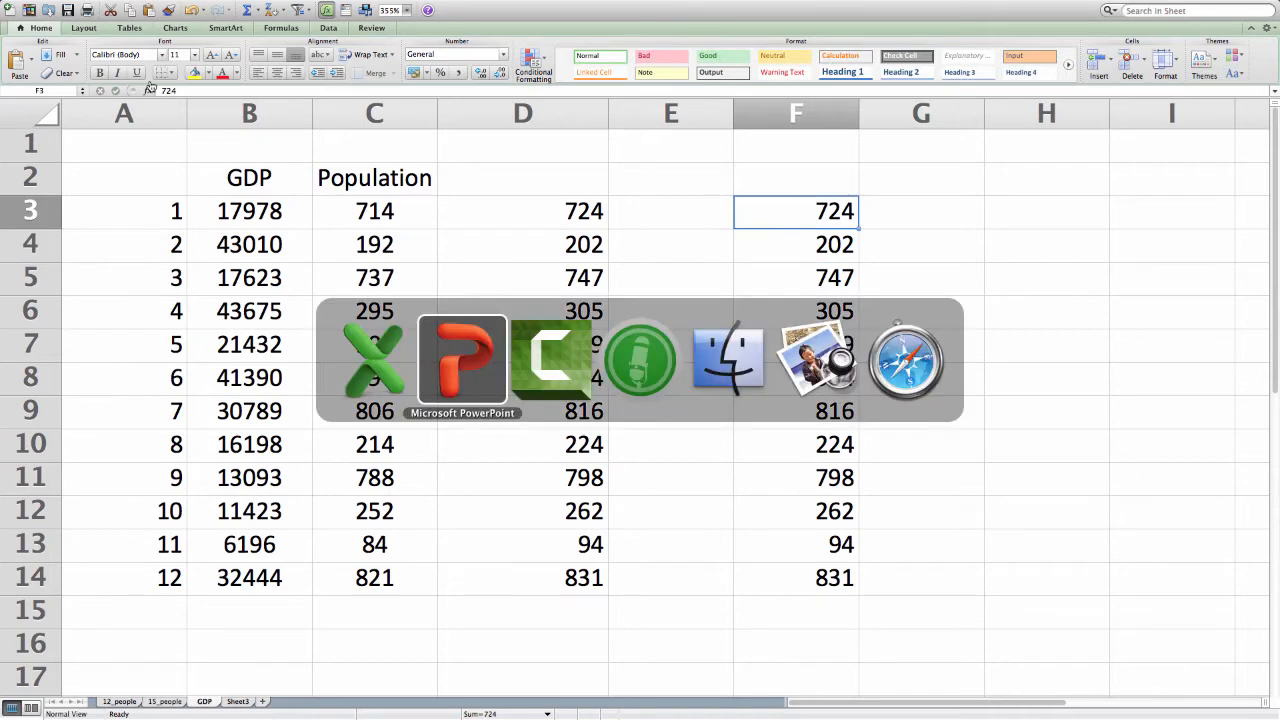
{"action": "key", "text": "Down"}
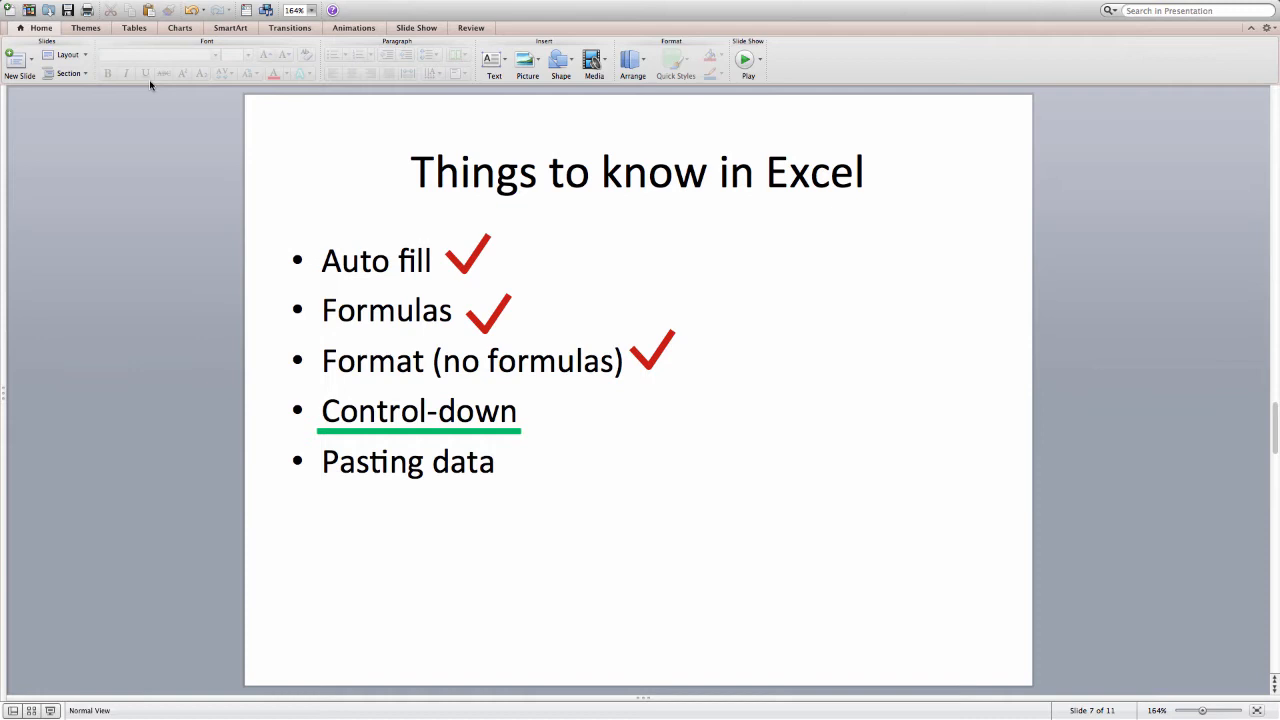
{"action": "key", "text": "Page_Down"}
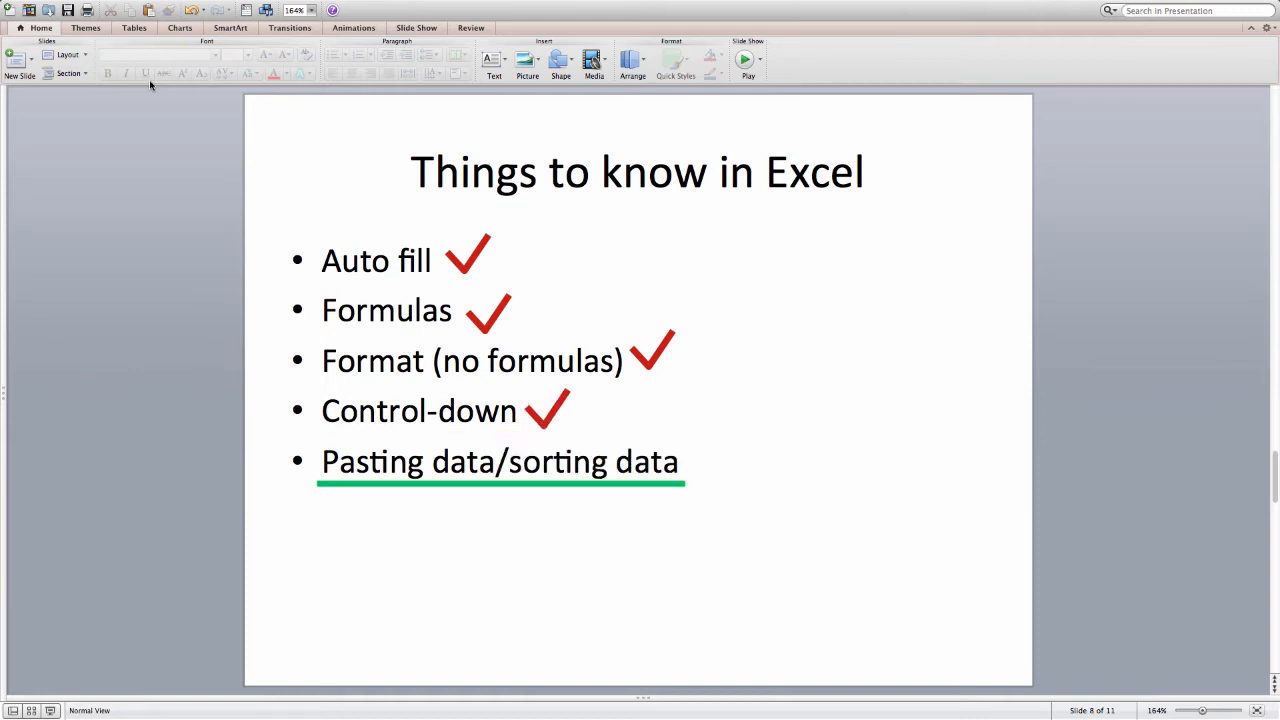
{"action": "key", "text": "super+Tab"}
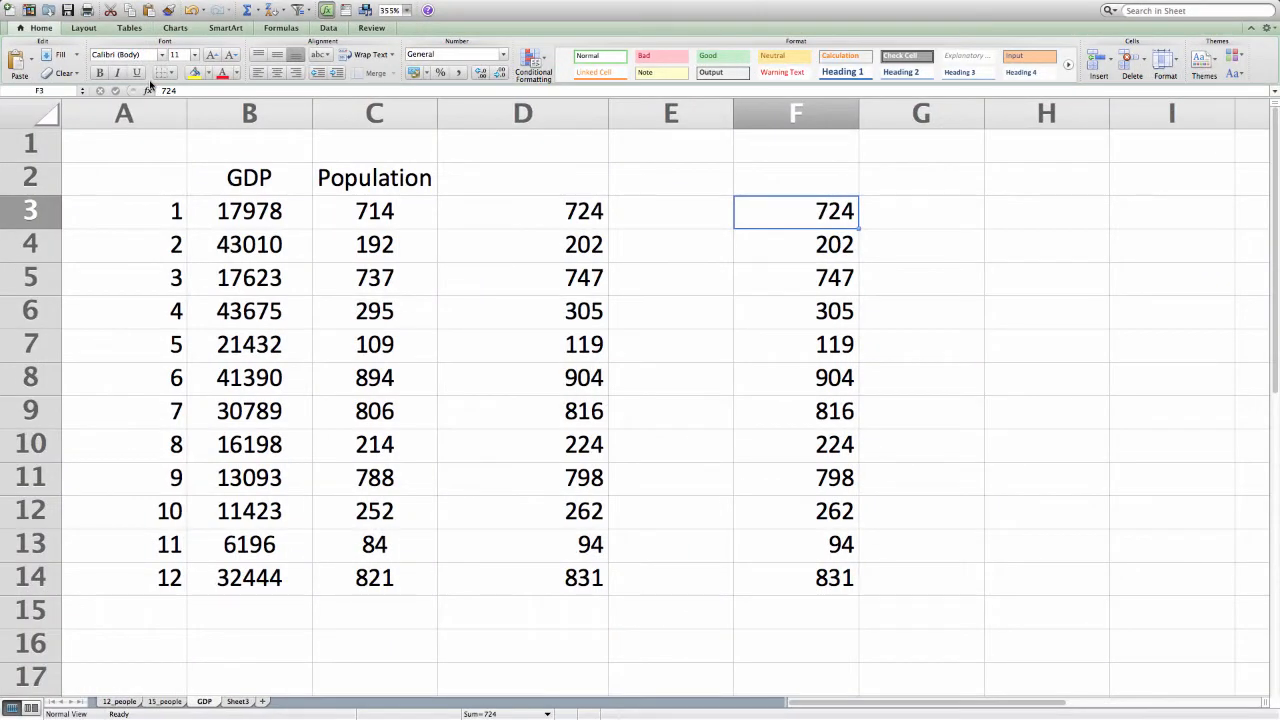
Extend the selection from F3 down to F14 and sort these values in descending order
{"action": "key", "text": "shift+Down"}
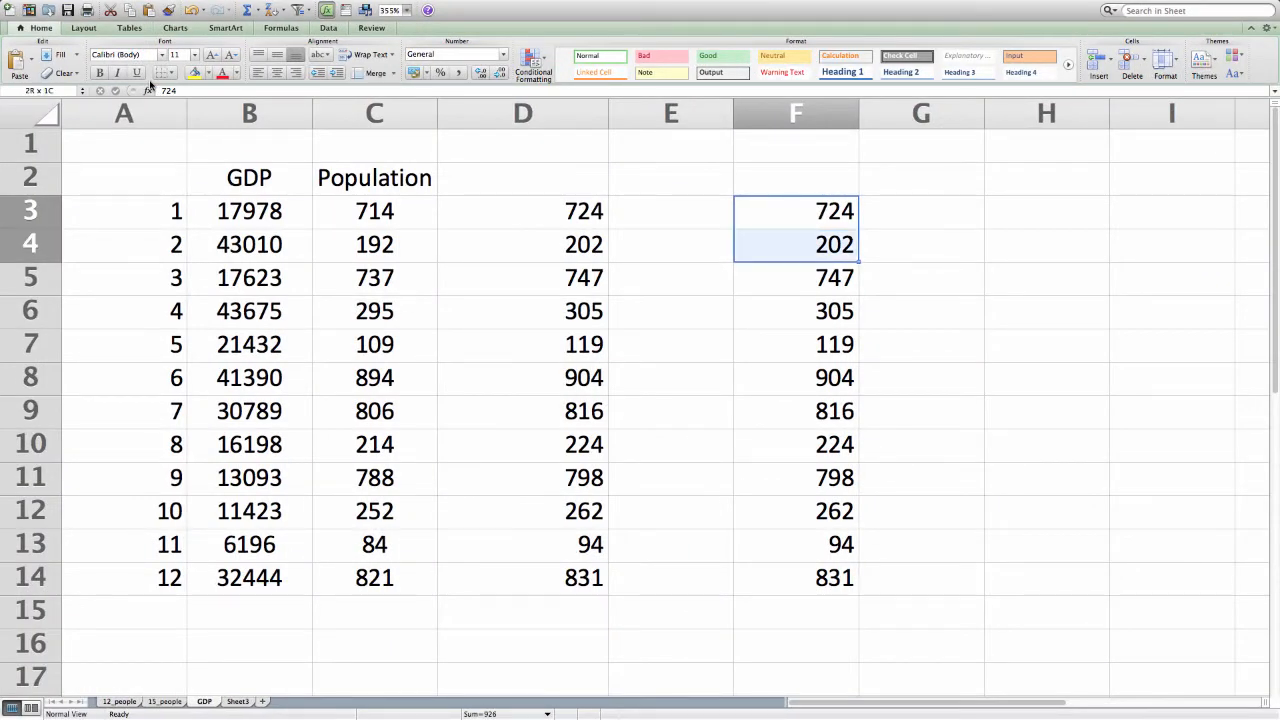
{"action": "key", "text": "shift+Up"}
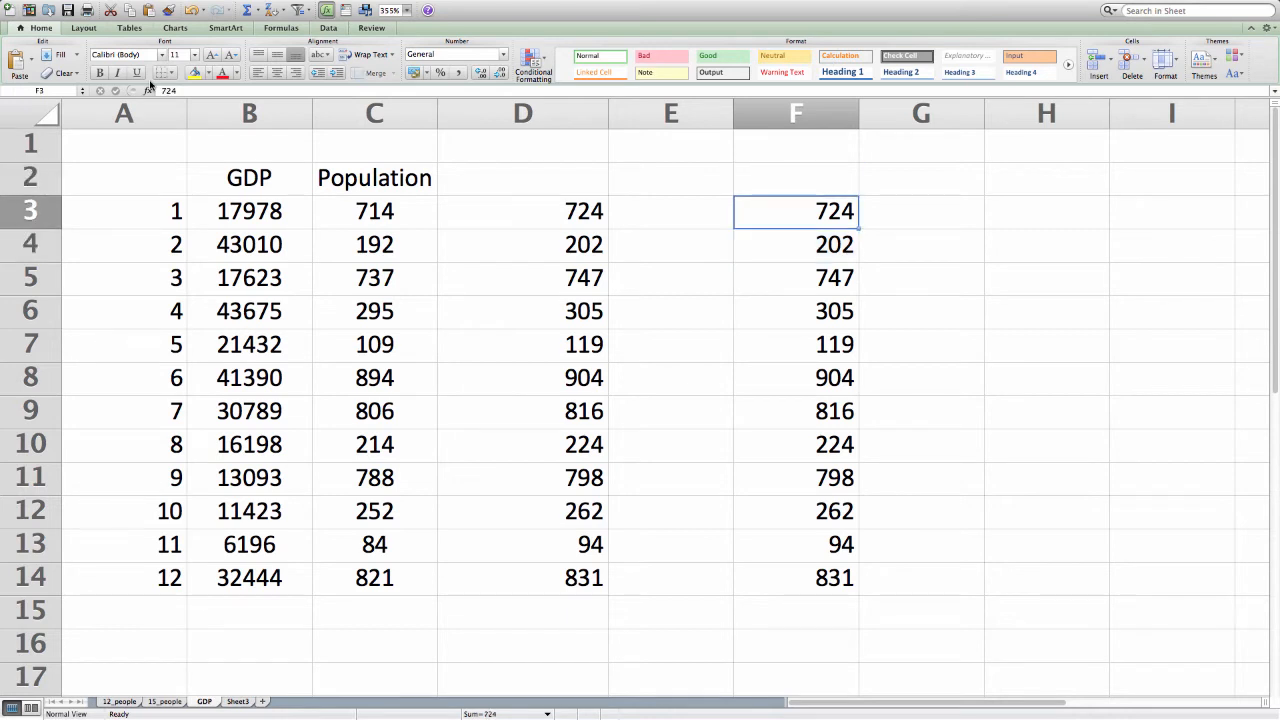
{"action": "key", "text": "shift+Down"}
{"action": "key", "text": "shift+Down"}
{"action": "key", "text": "shift+Down"}
{"action": "key", "text": "shift+Down"}
{"action": "key", "text": "shift+Down"}
{"action": "key", "text": "shift+Down"}
{"action": "key", "text": "shift+Down"}
{"action": "key", "text": "shift+Down"}
{"action": "key", "text": "shift+Down"}
{"action": "key", "text": "shift+Down"}
{"action": "key", "text": "shift+Down"}
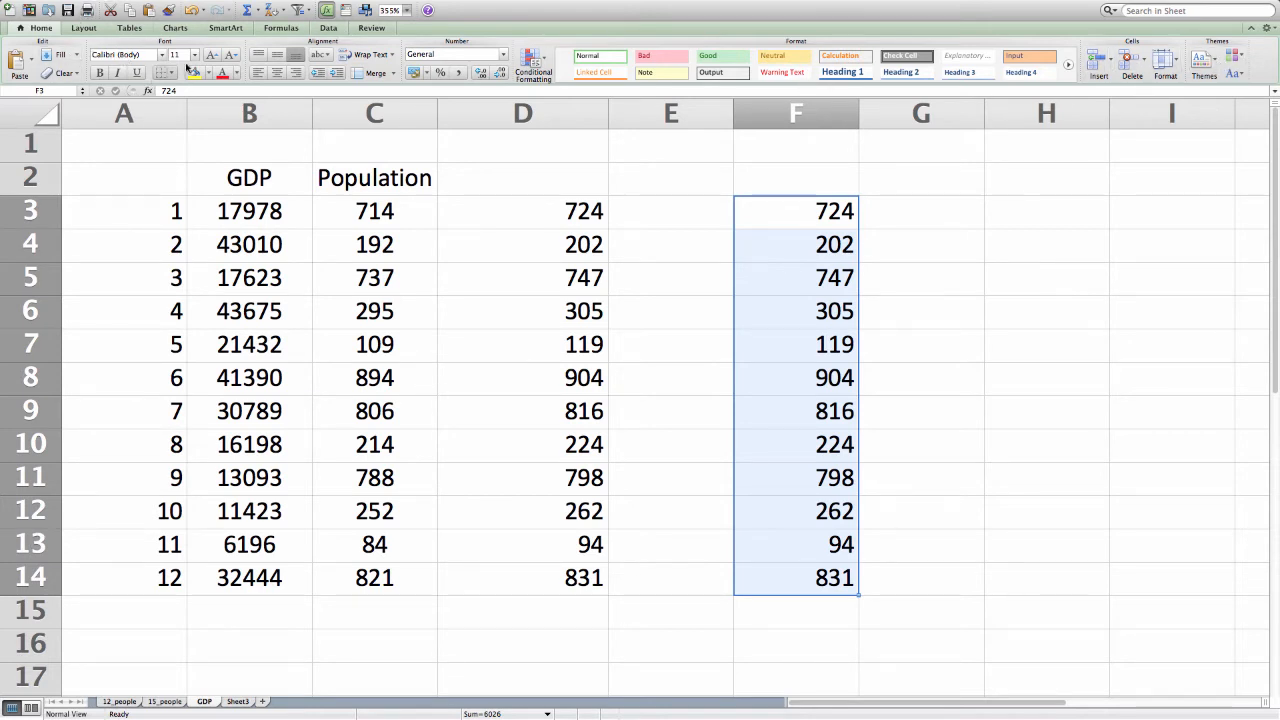
{"action": "left_click", "coordinate": [330, 28]}
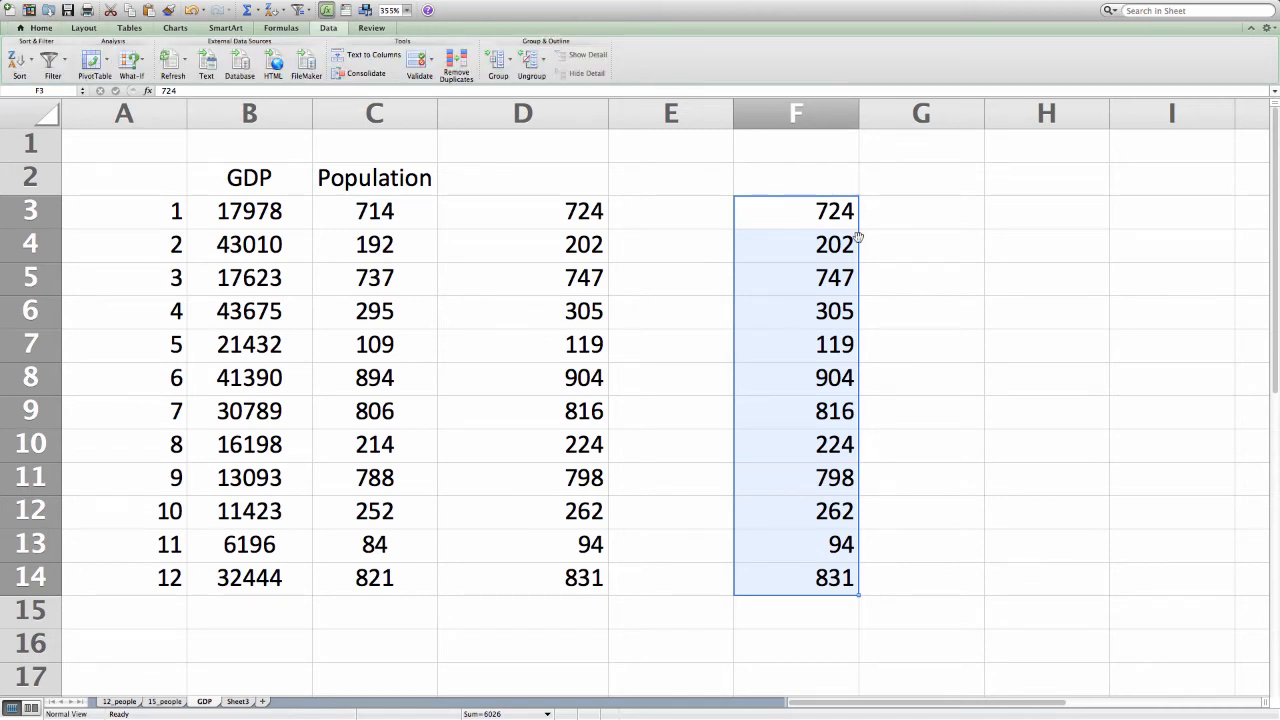
{"action": "left_click", "coordinate": [21, 63]}
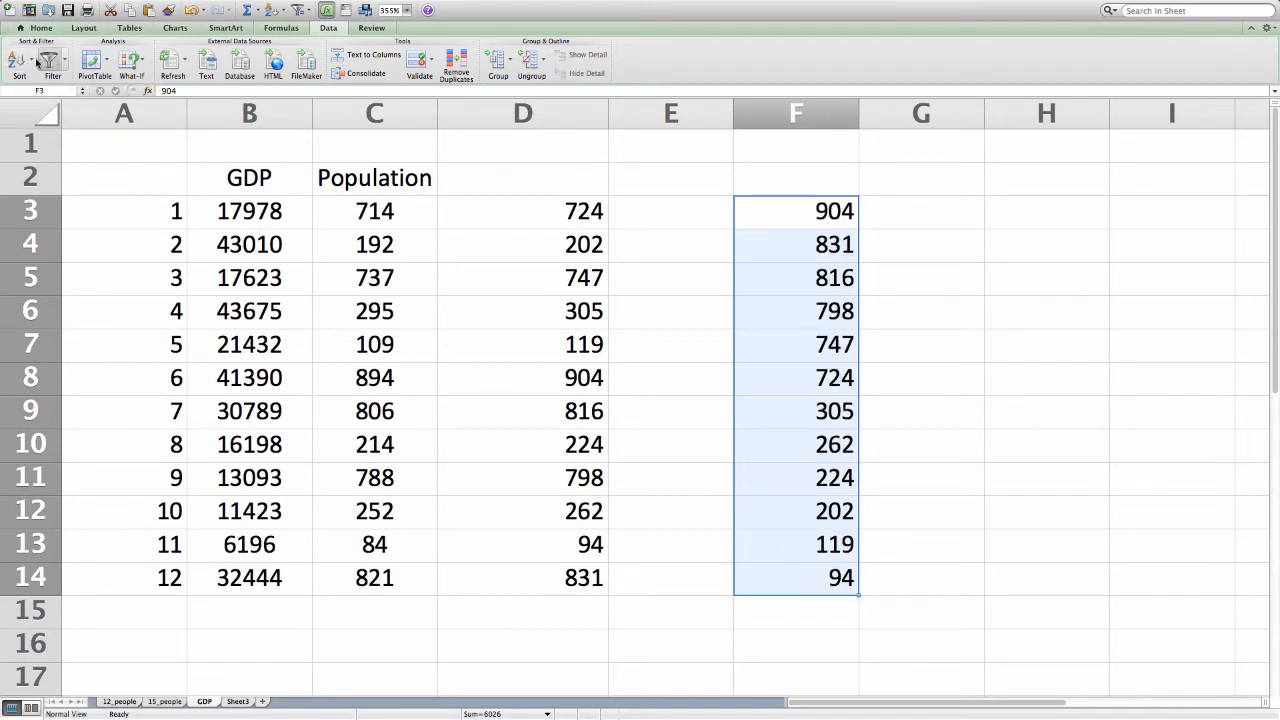
Sort the selected values in F3:F14 in ascending order
{"action": "left_click", "coordinate": [37, 62]}
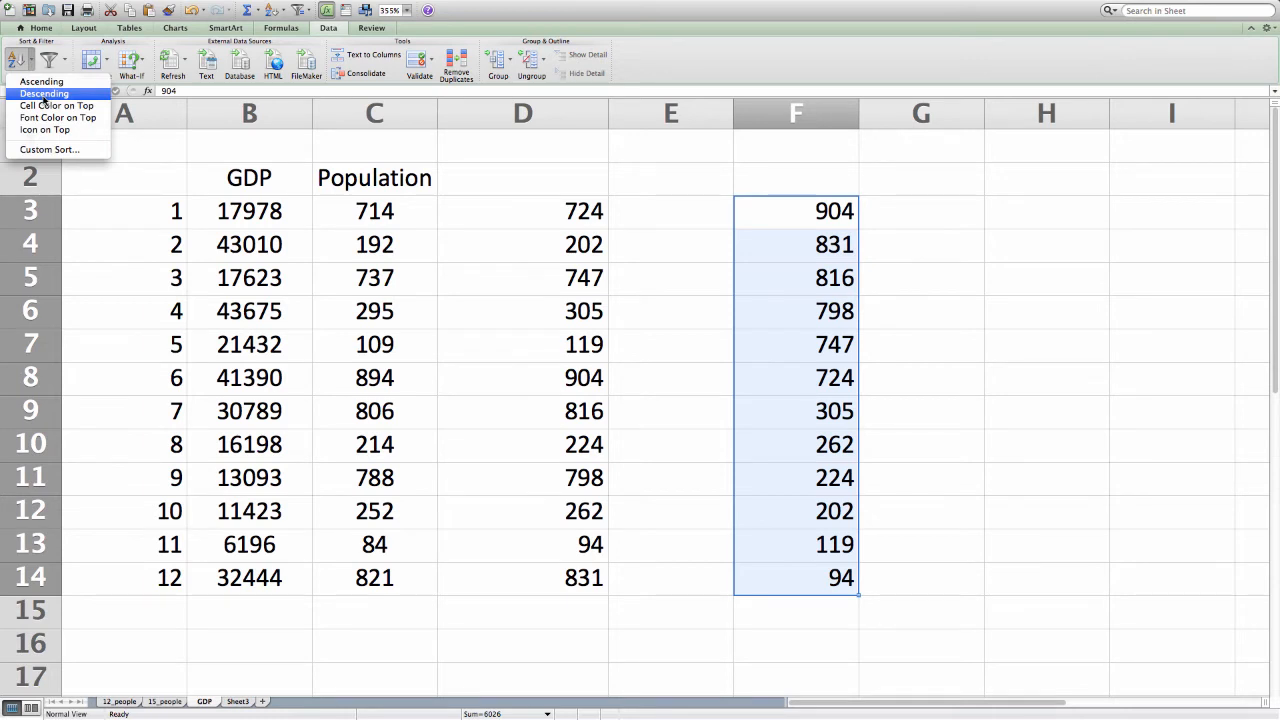
{"action": "left_click", "coordinate": [43, 93]}
{"action": "left_click", "coordinate": [20, 60]}
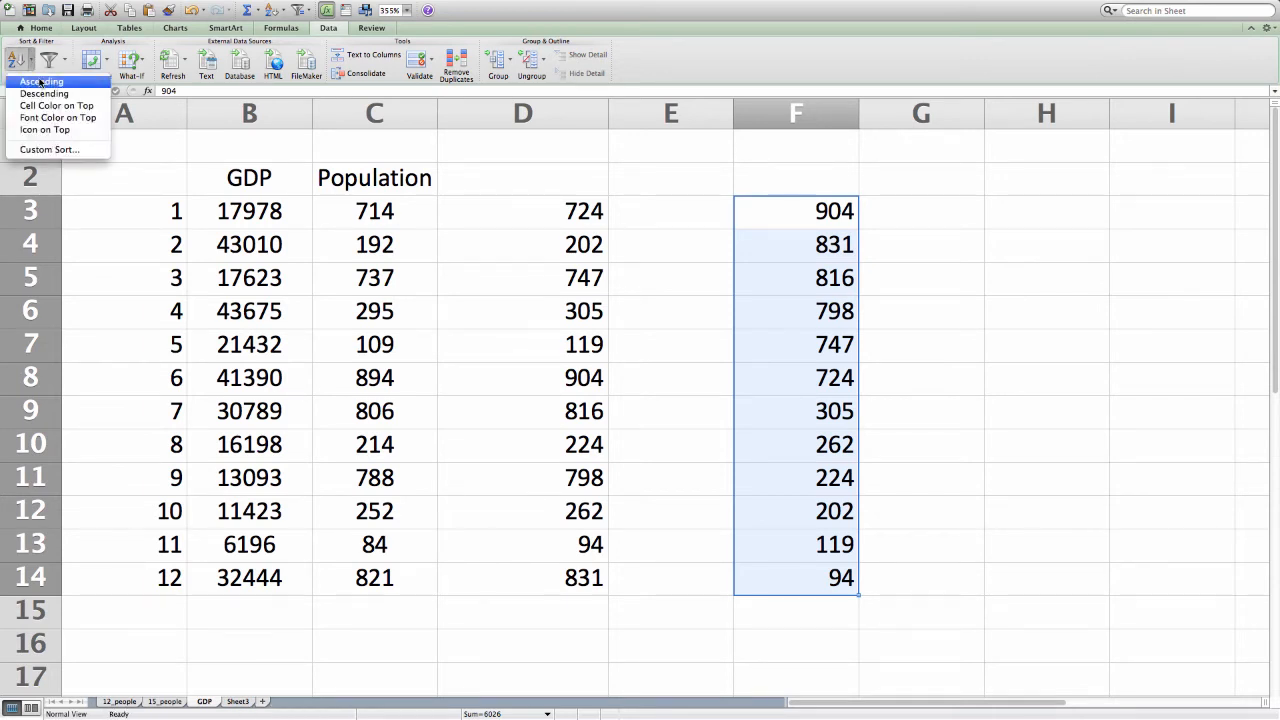
{"action": "left_click", "coordinate": [40, 82]}
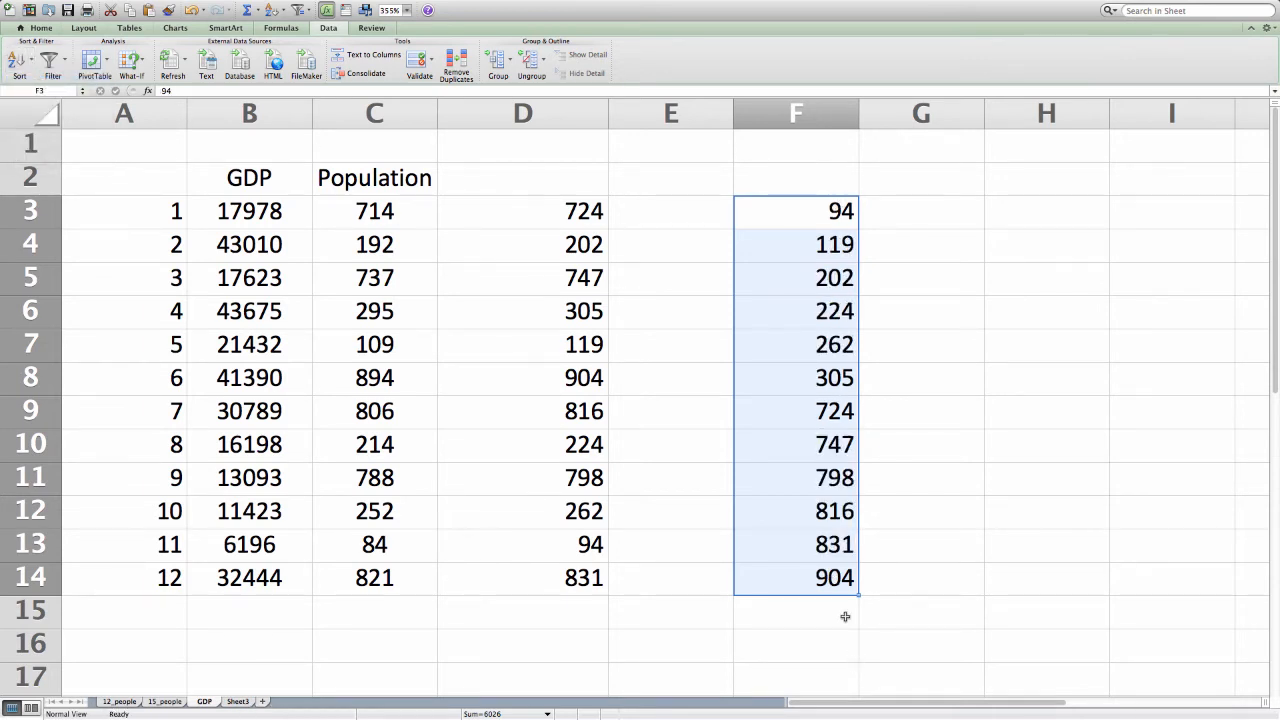
Switch to PowerPoint, go to the last slide listing graphs, data and axes, and return to the Excel workbook
{"action": "key", "text": "super+Tab"}
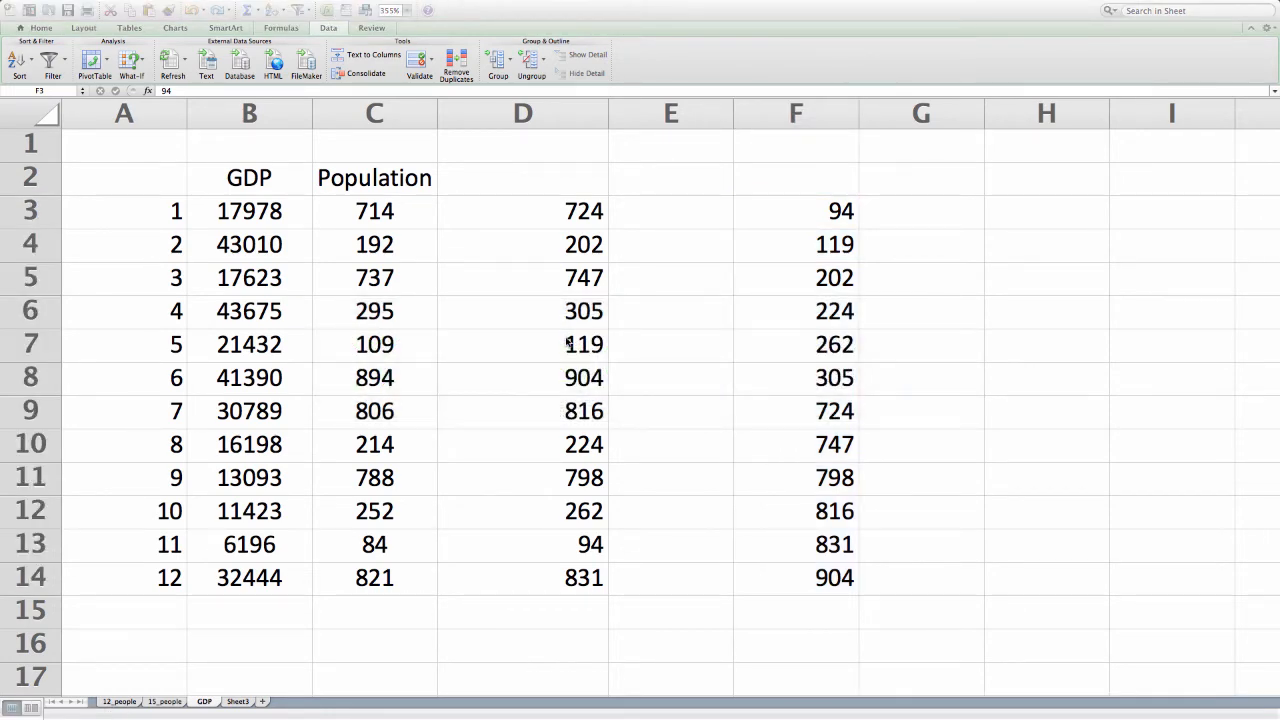
{"action": "key", "text": "super+Tab"}
{"action": "key", "text": "super+Tab"}
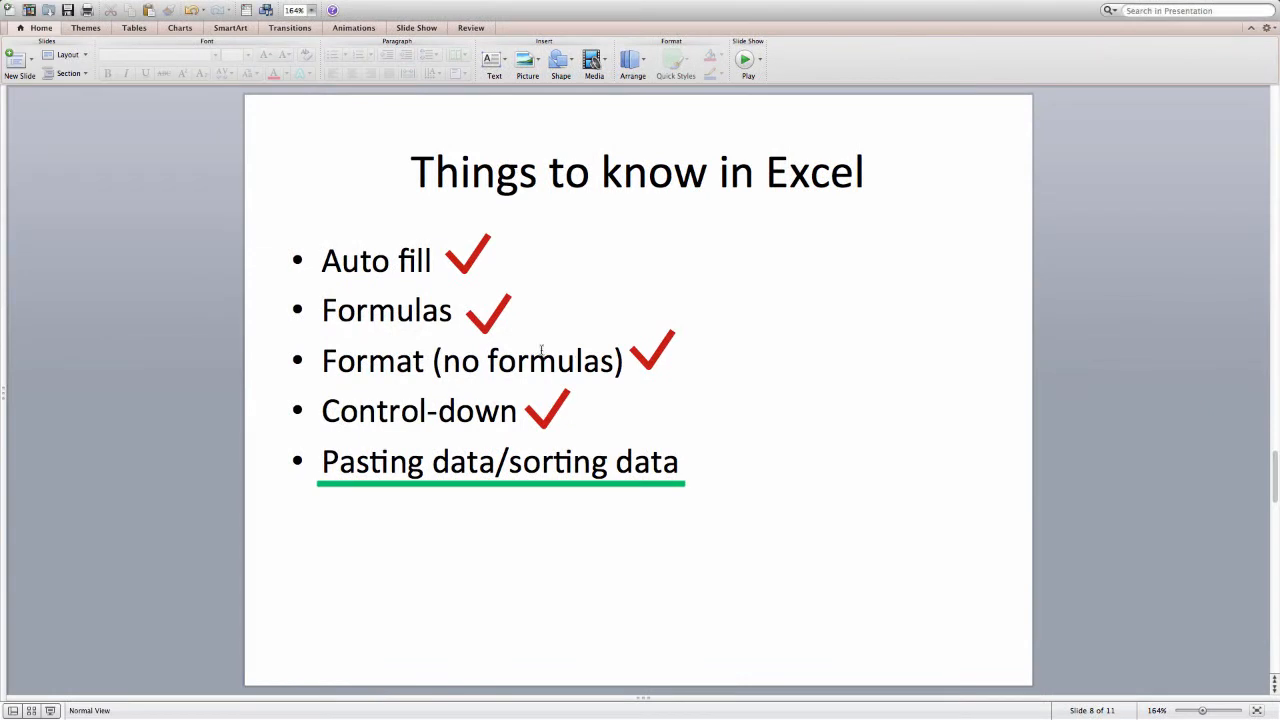
{"action": "key", "text": "Up"}
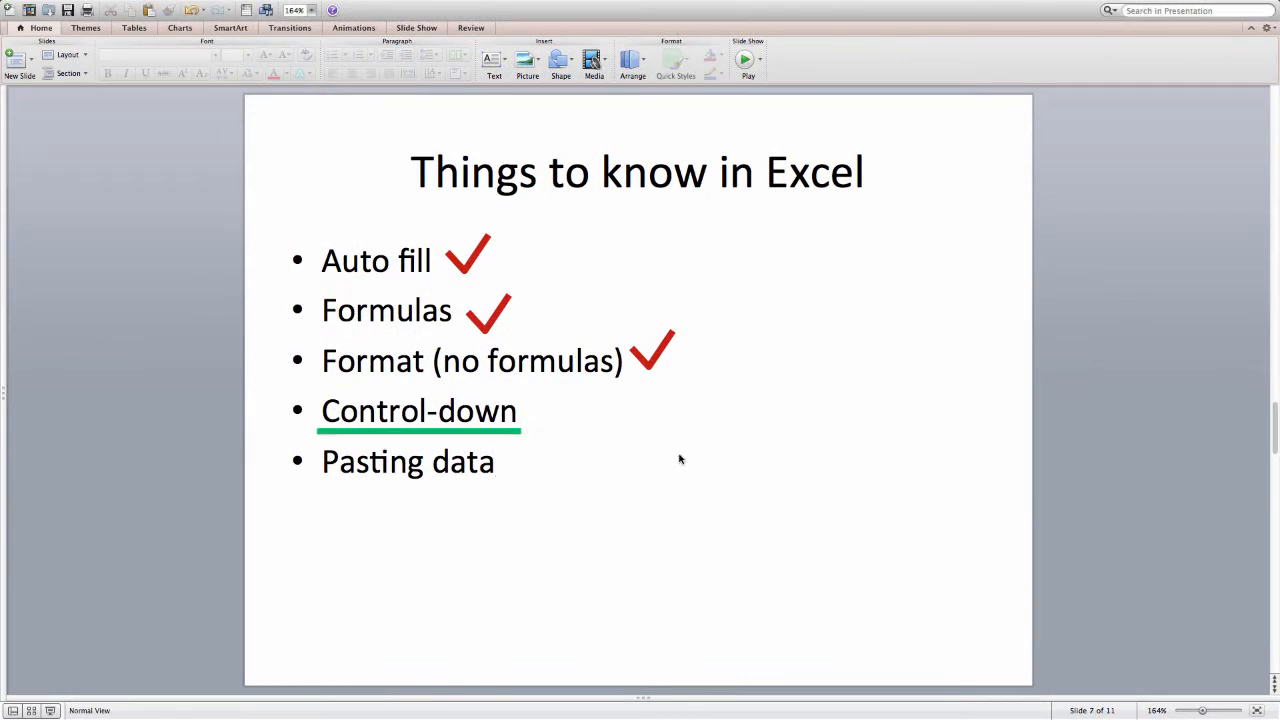
{"action": "key", "text": "Down"}
{"action": "key", "text": "Down"}
{"action": "key", "text": "Down"}
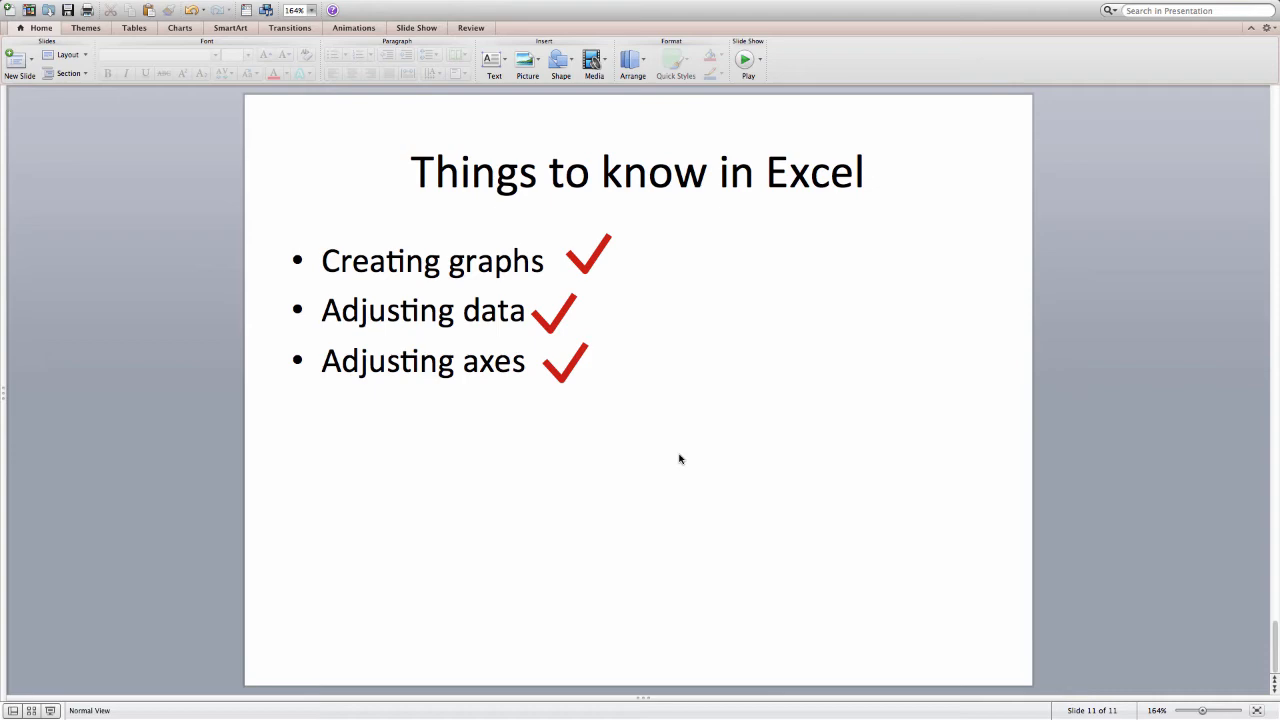
{"action": "key", "text": "super+Tab"}
{"action": "key", "text": "super+Tab"}
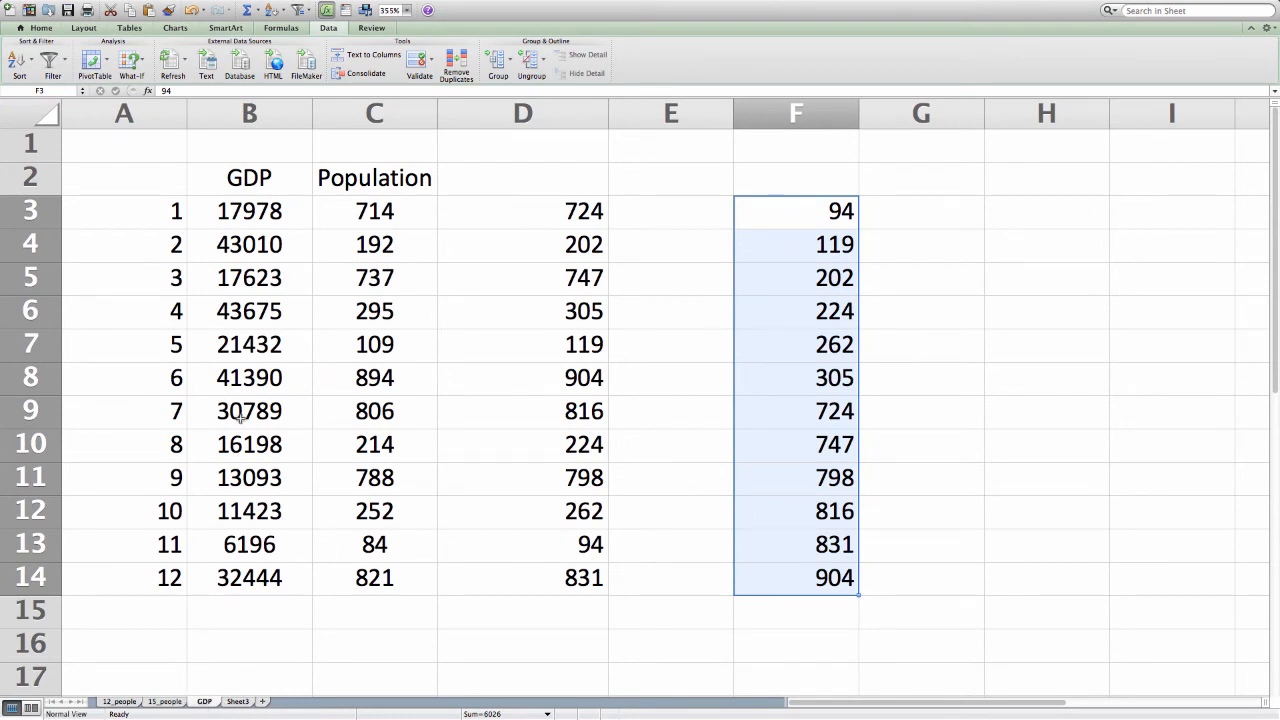
Open Sheet3 and look over the table of minimally invasive surgery percentages in A4:E12
{"action": "left_click", "coordinate": [237, 702]}
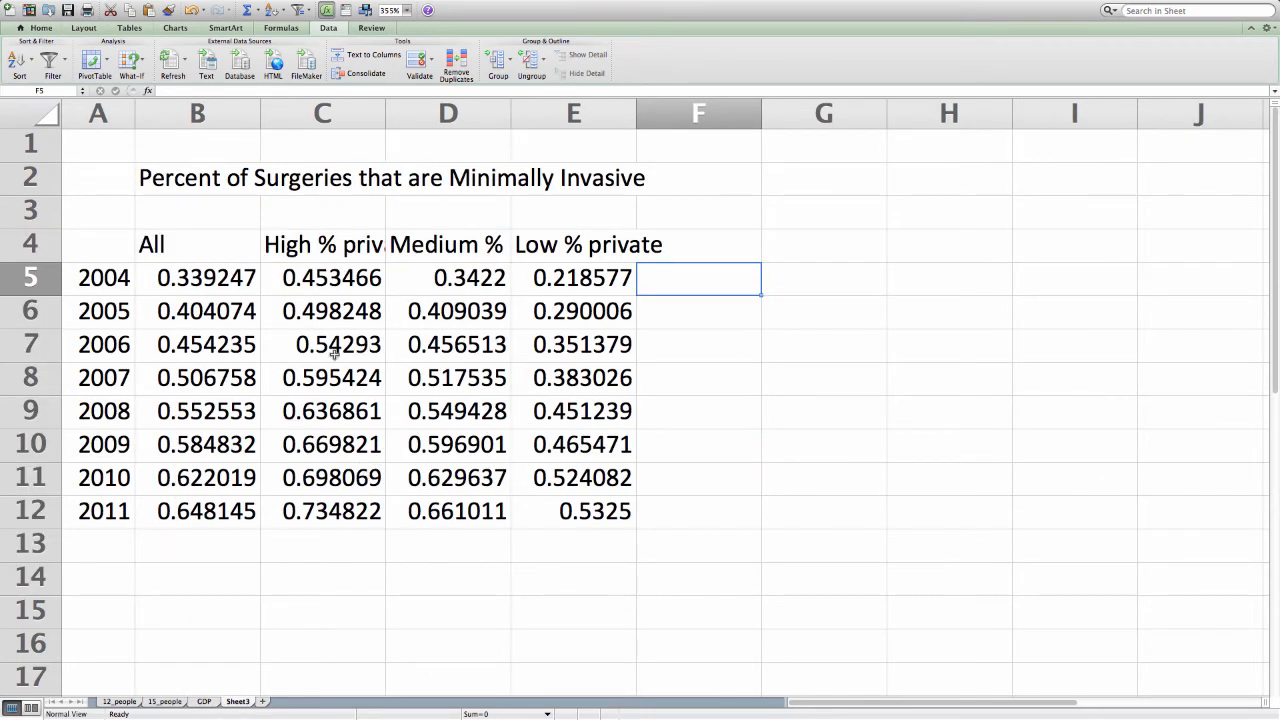
{"action": "left_click", "coordinate": [223, 187]}
{"action": "left_click_drag", "start_coordinate": [94, 244], "coordinate": [572, 512]}
{"action": "left_click", "coordinate": [736, 458]}
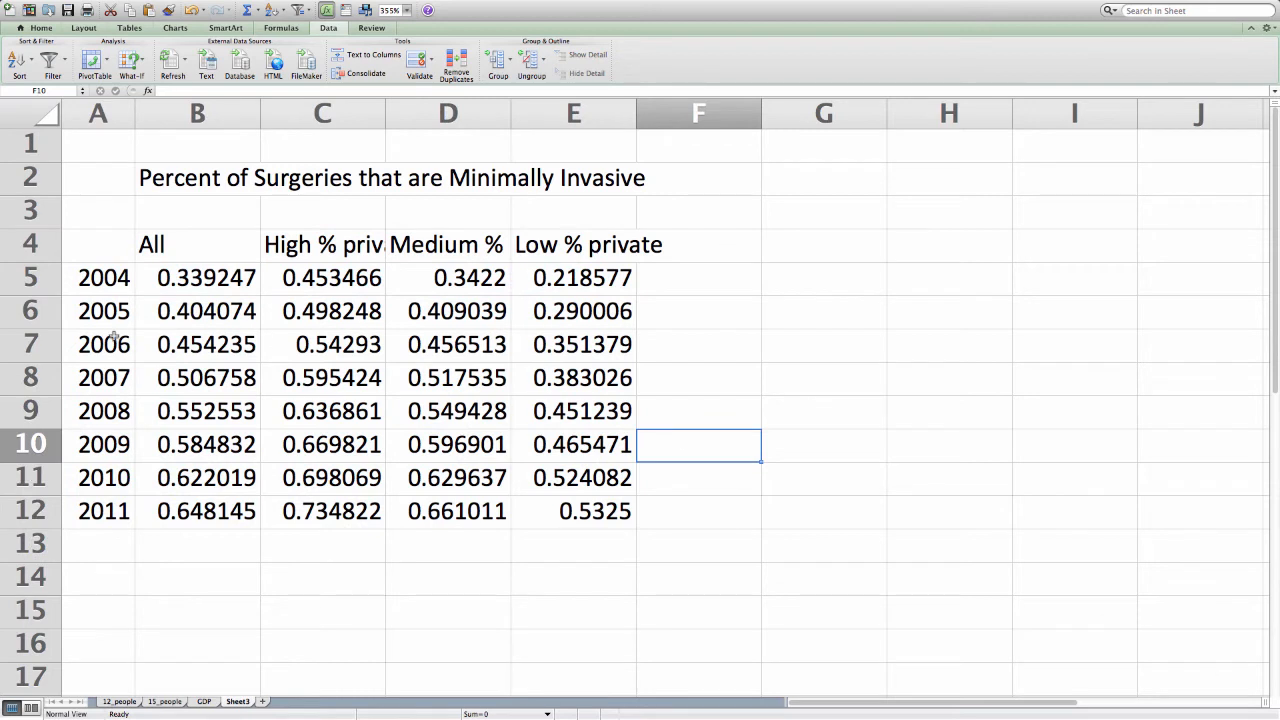
Insert a Smooth Marked Scatter chart from the year and percentage data in A4:E12
{"action": "left_click_drag", "start_coordinate": [121, 240], "coordinate": [548, 511]}
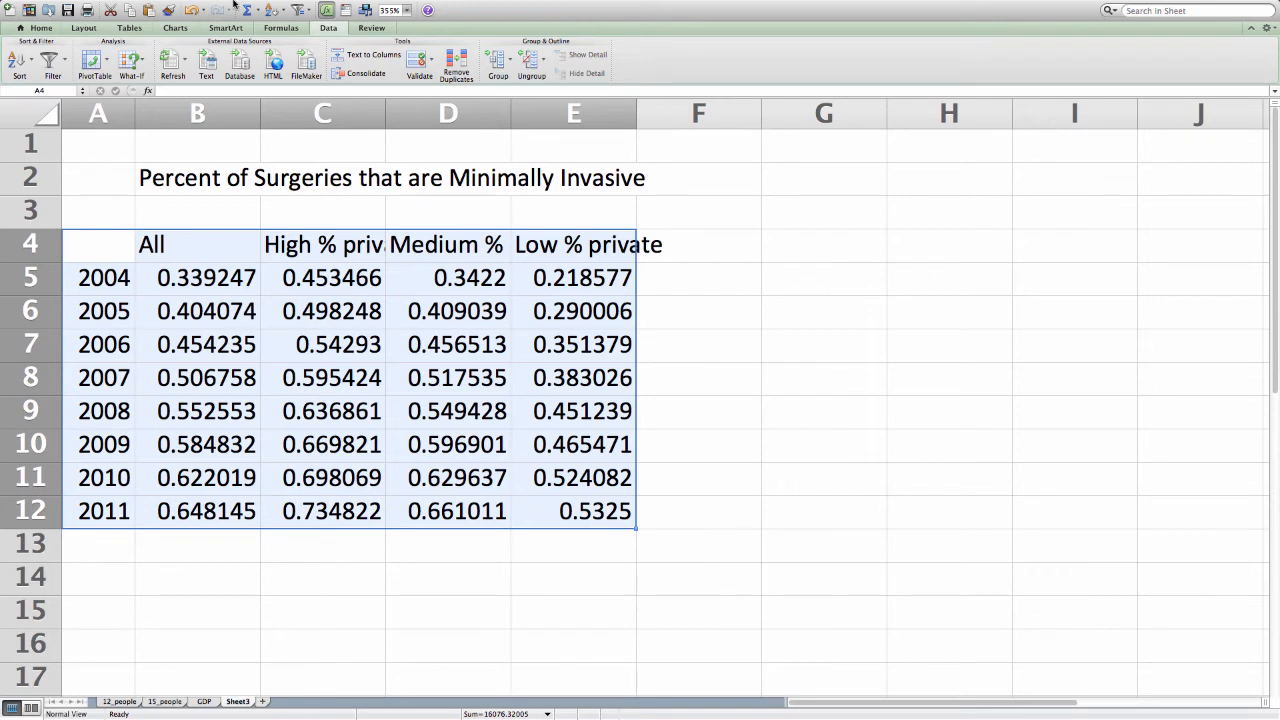
{"action": "left_click", "coordinate": [173, 28]}
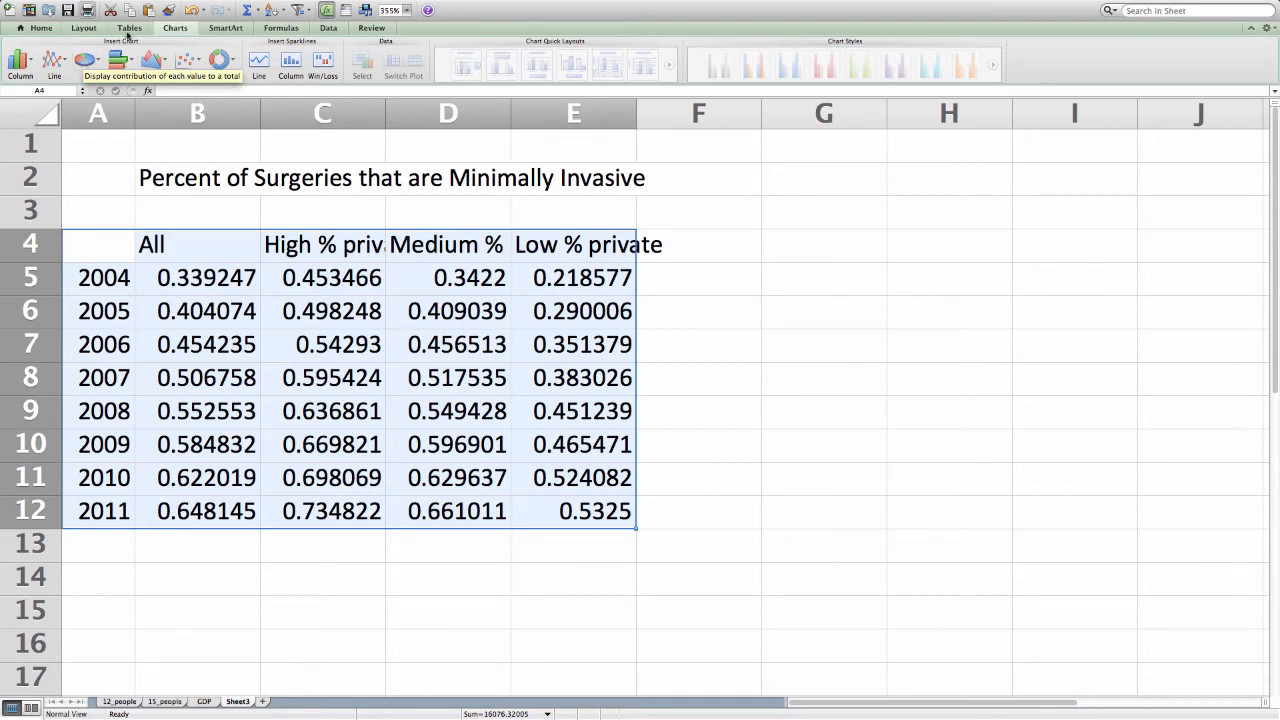
{"action": "left_click", "coordinate": [188, 62]}
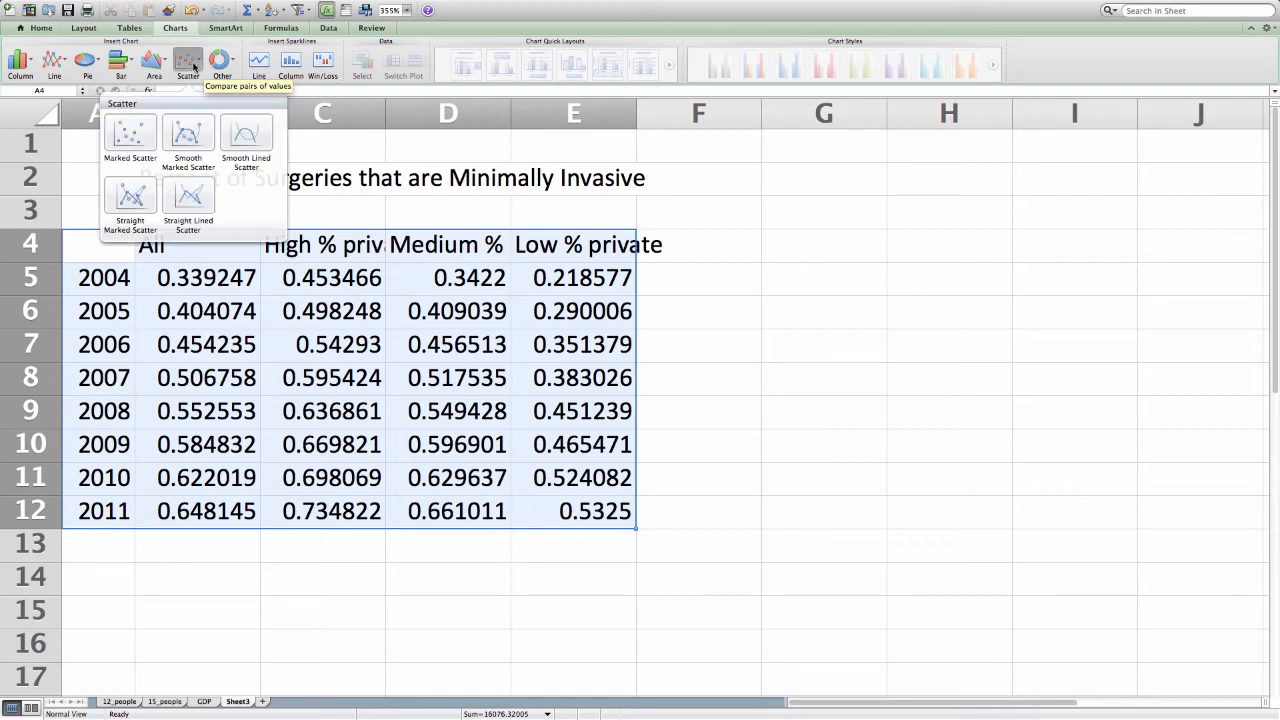
{"action": "left_click", "coordinate": [180, 131]}
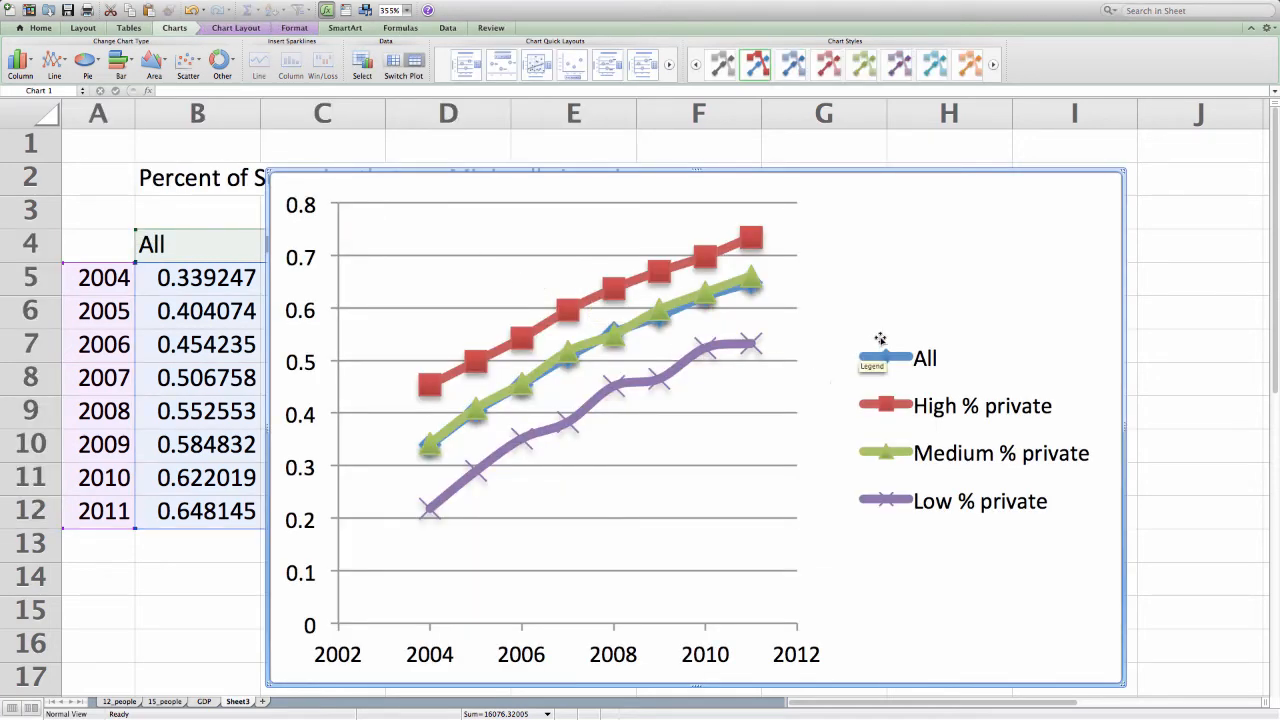
Move the scatter chart across the sheet so that its left edge lies over column D
{"action": "left_click_drag", "start_coordinate": [903, 303], "coordinate": [1066, 300]}
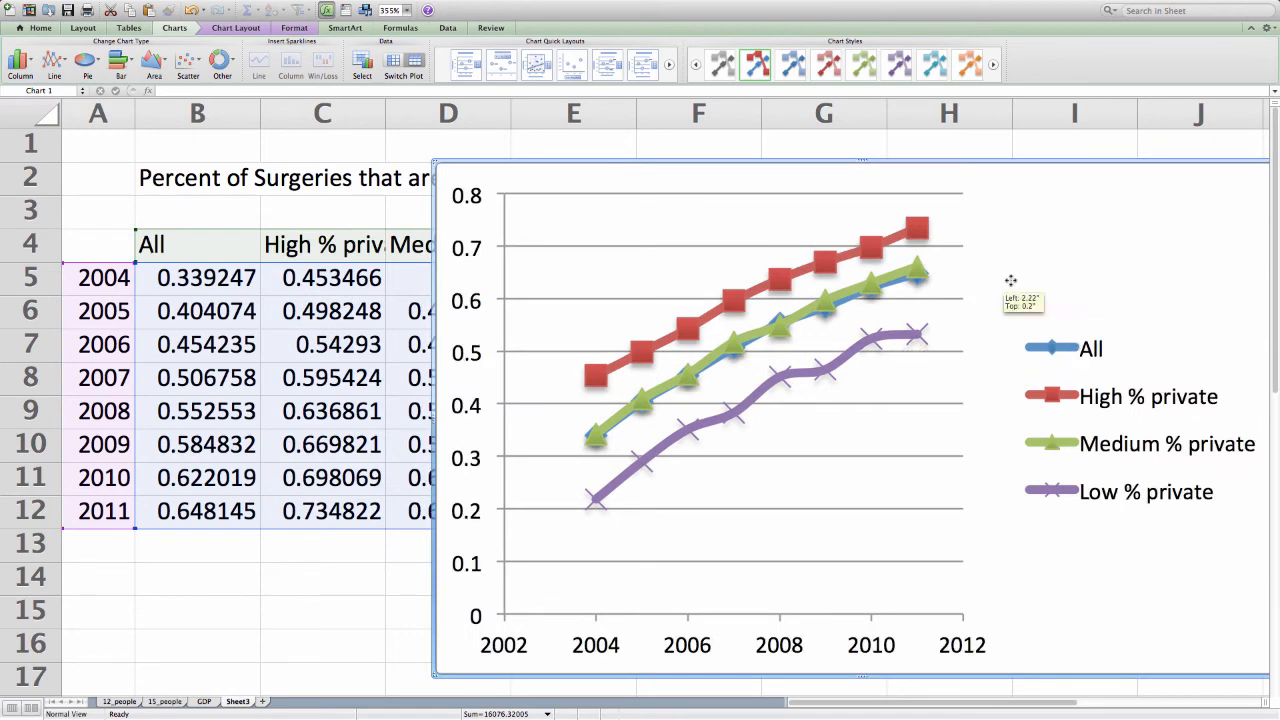
{"action": "left_click_drag", "start_coordinate": [1017, 289], "coordinate": [1158, 250]}
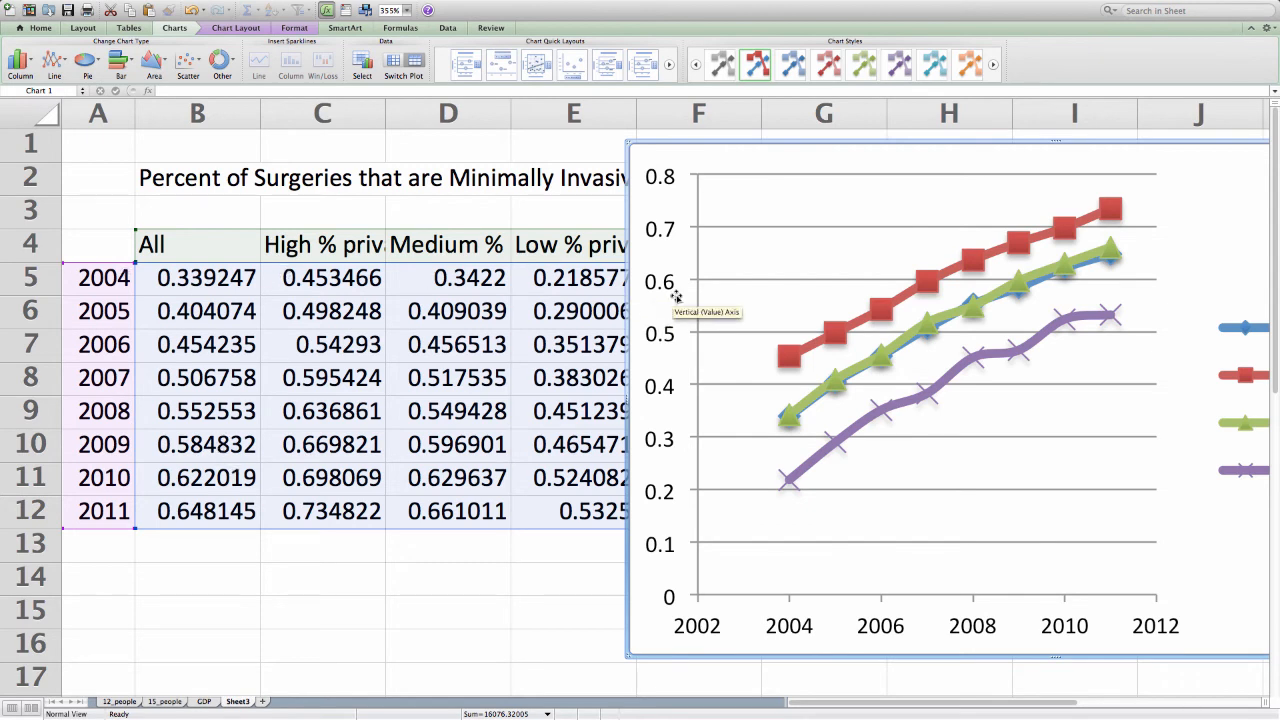
{"action": "left_click_drag", "start_coordinate": [1170, 565], "coordinate": [986, 578]}
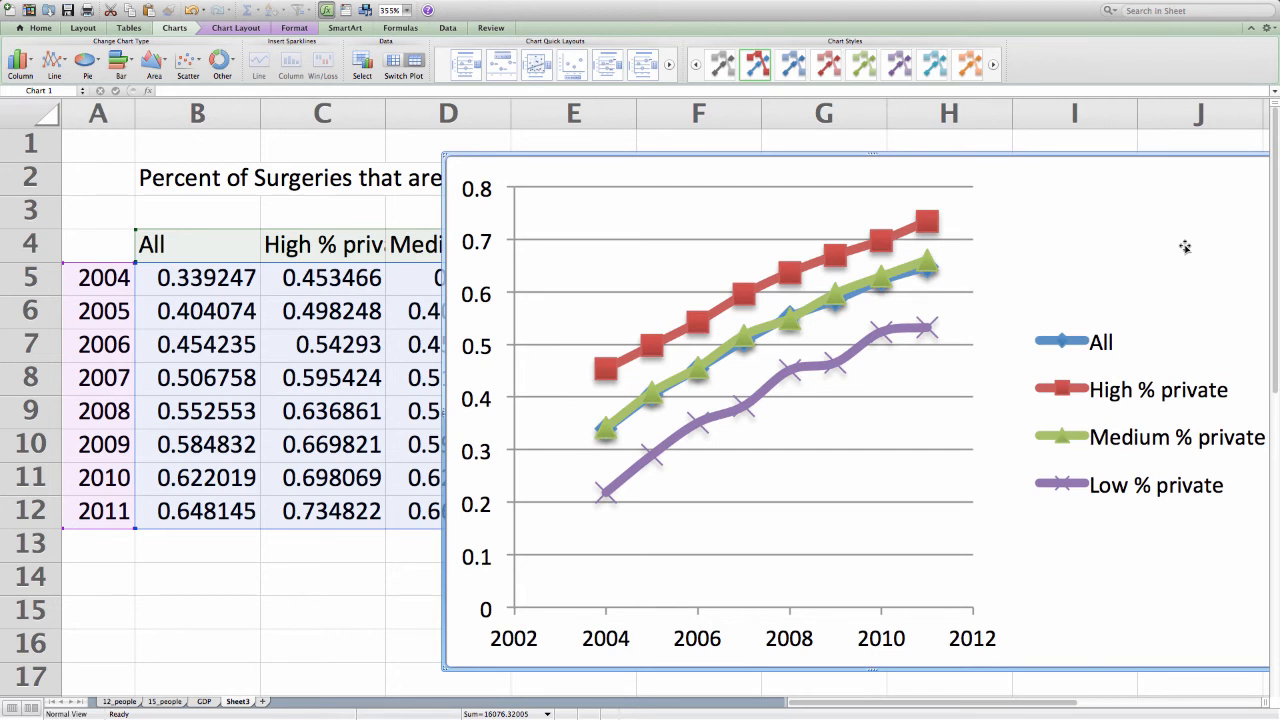
Open the chart's data source settings, go through the ranges of the four series, and remove the All series
{"action": "right_click", "coordinate": [1076, 246]}
{"action": "left_click", "coordinate": [1110, 300]}
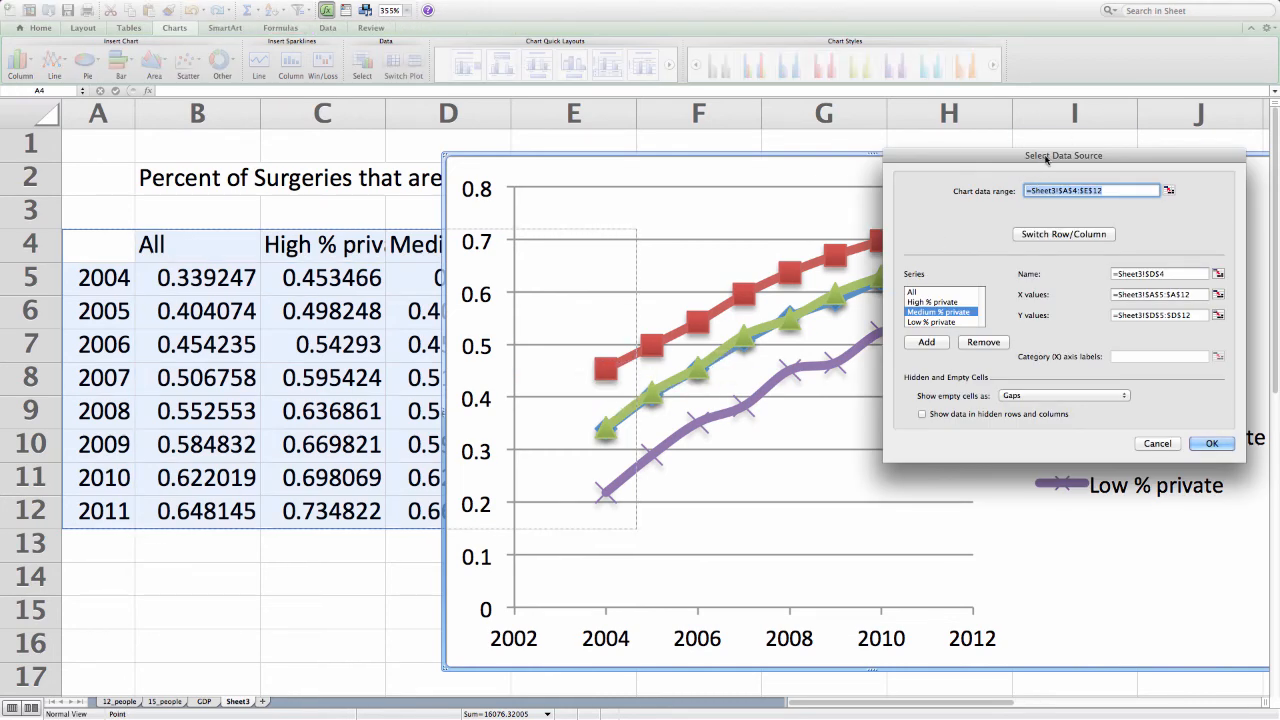
{"action": "left_click_drag", "start_coordinate": [1042, 167], "coordinate": [841, 205]}
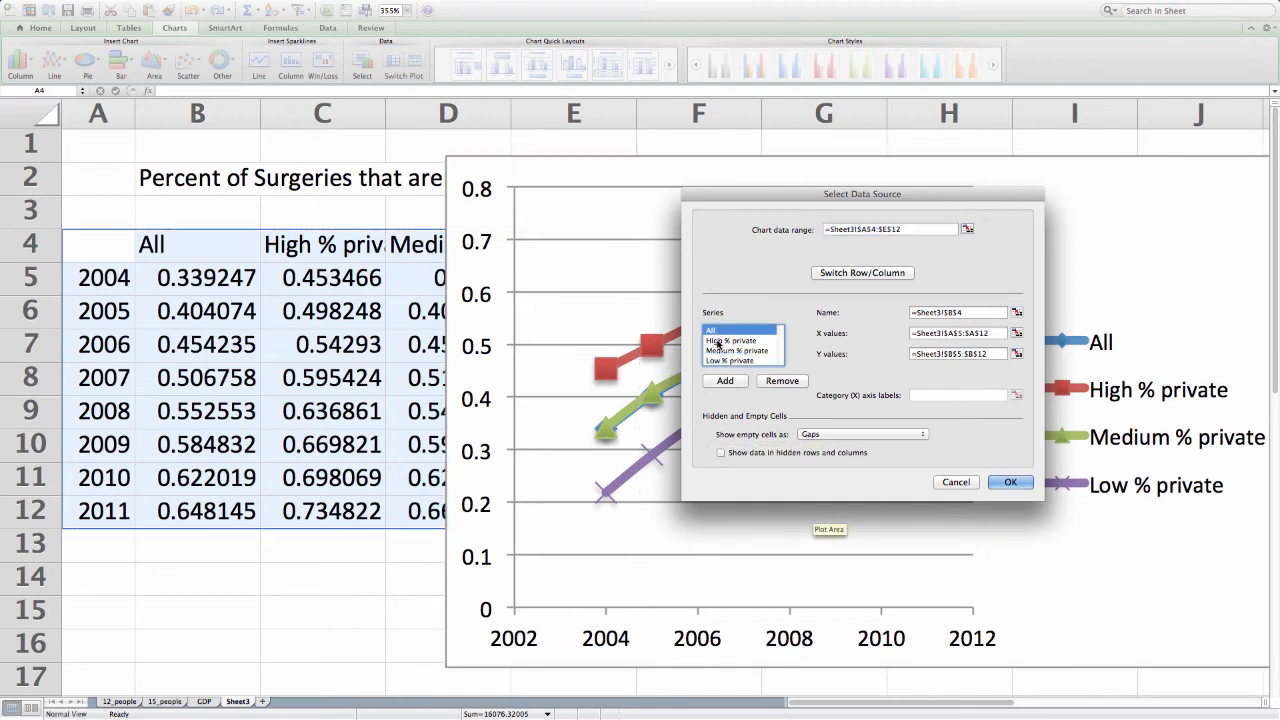
{"action": "left_click", "coordinate": [718, 341]}
{"action": "left_click", "coordinate": [722, 332]}
{"action": "left_click", "coordinate": [724, 342]}
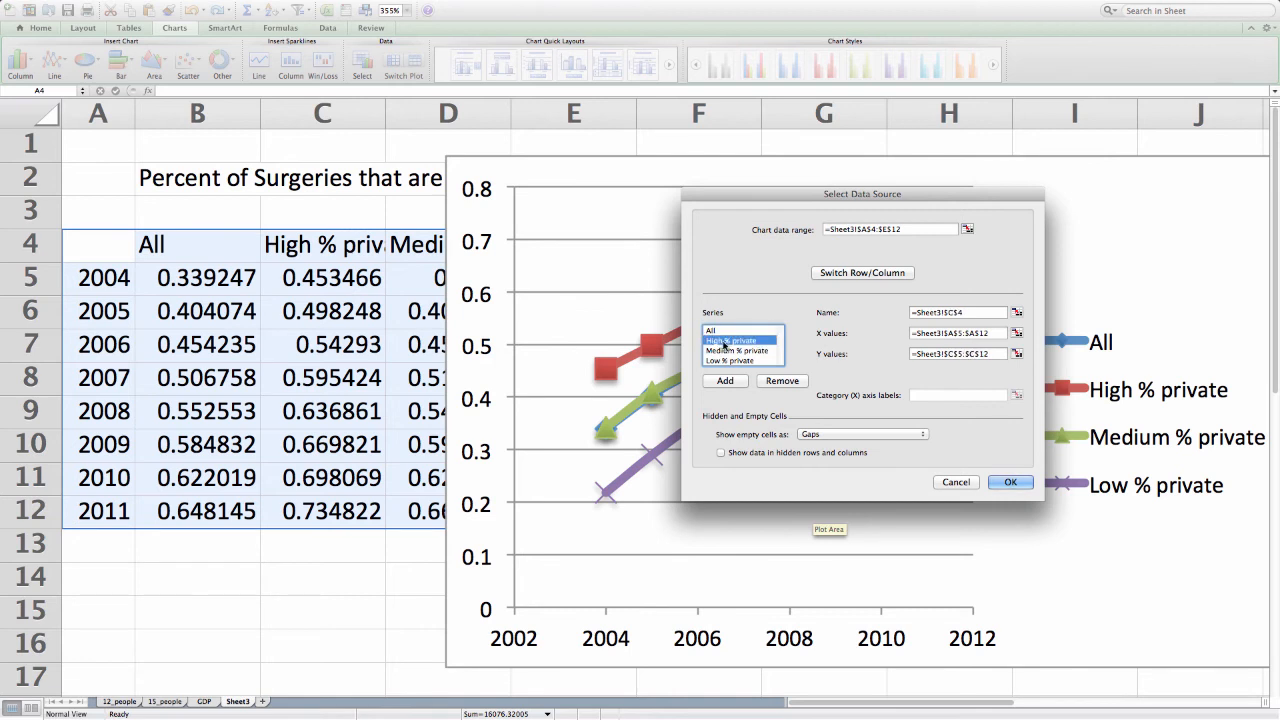
{"action": "left_click", "coordinate": [727, 351]}
{"action": "left_click", "coordinate": [736, 362]}
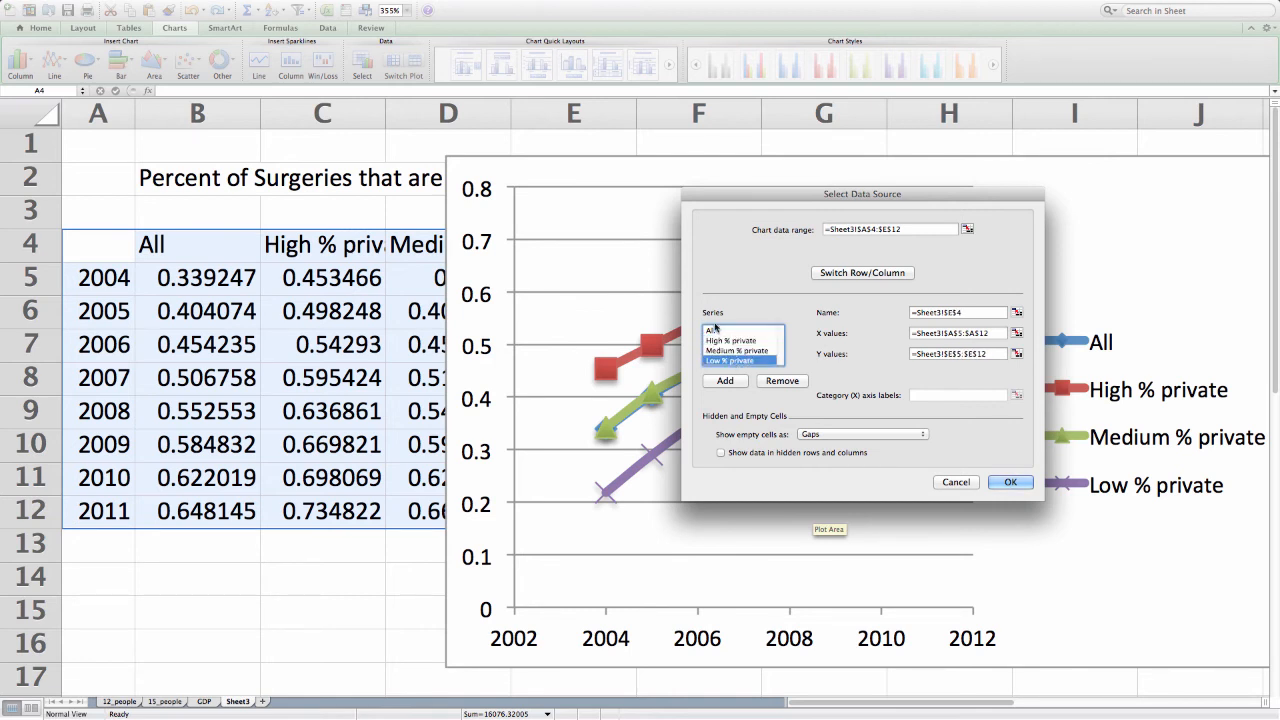
{"action": "left_click", "coordinate": [720, 333]}
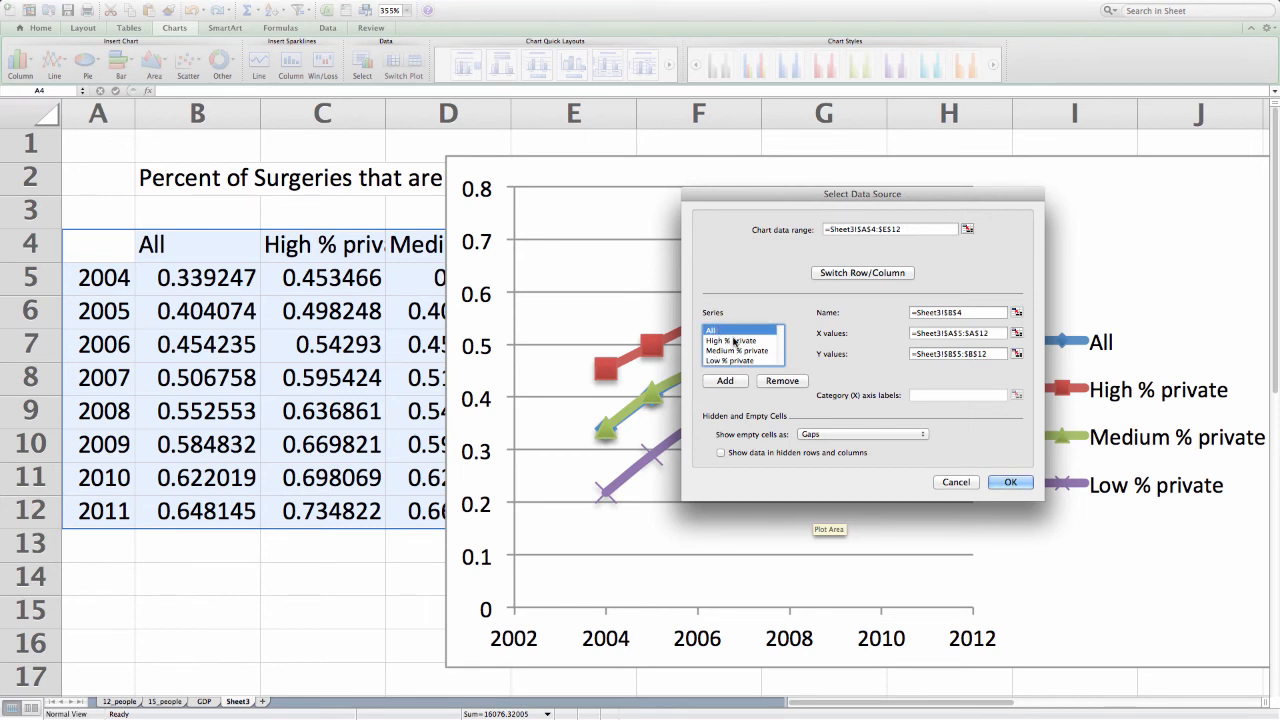
{"action": "left_click", "coordinate": [782, 382]}
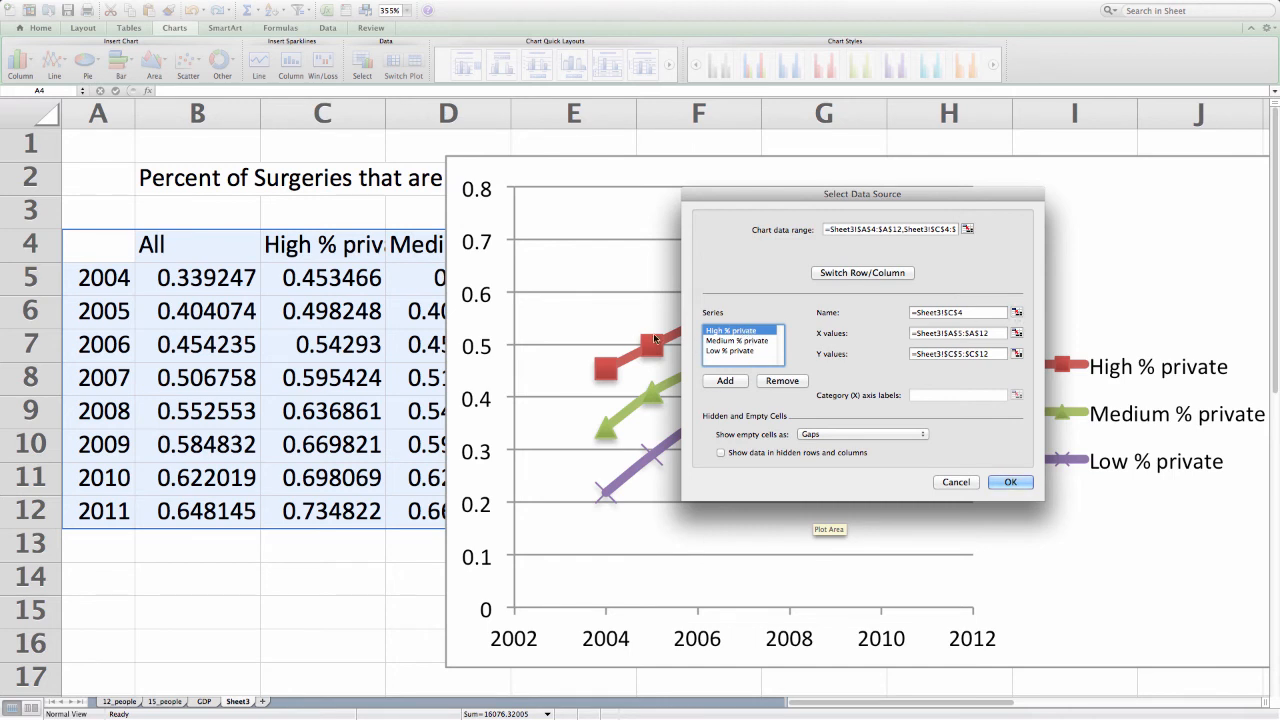
Check on the sheet which cells supply the X values of the High % private series
{"action": "left_click", "coordinate": [1017, 333]}
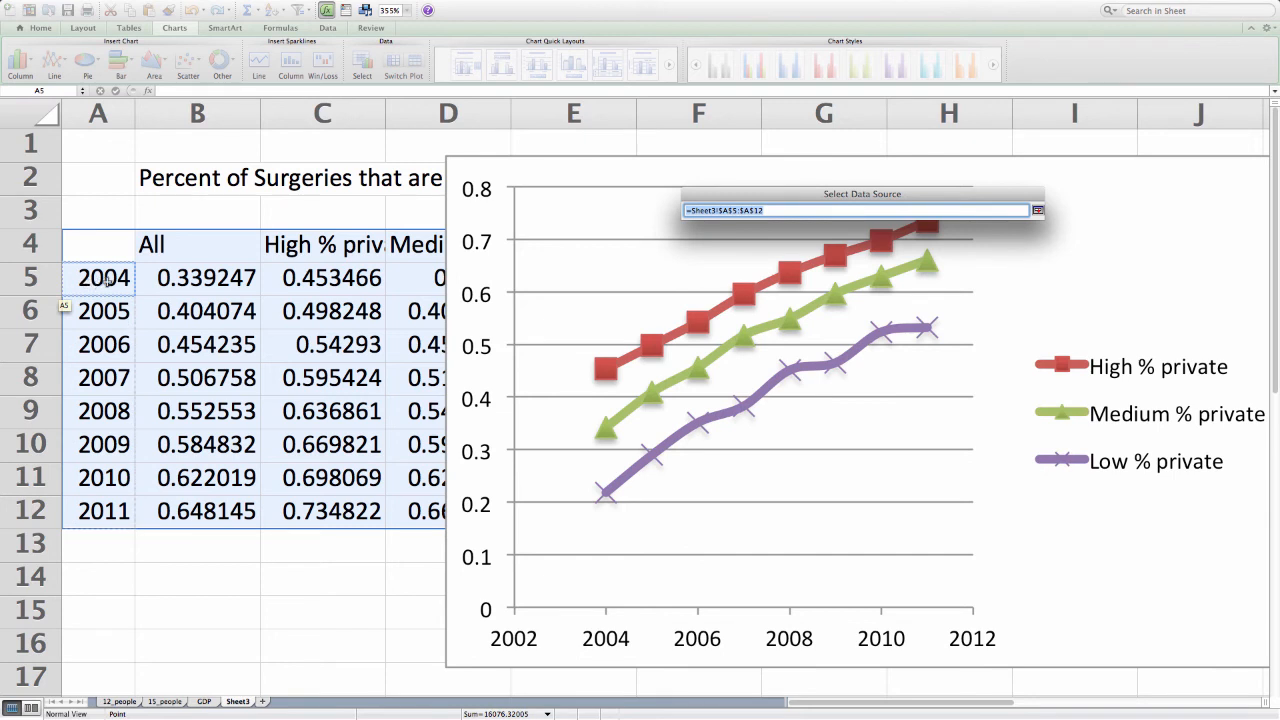
{"action": "left_click", "coordinate": [1038, 212]}
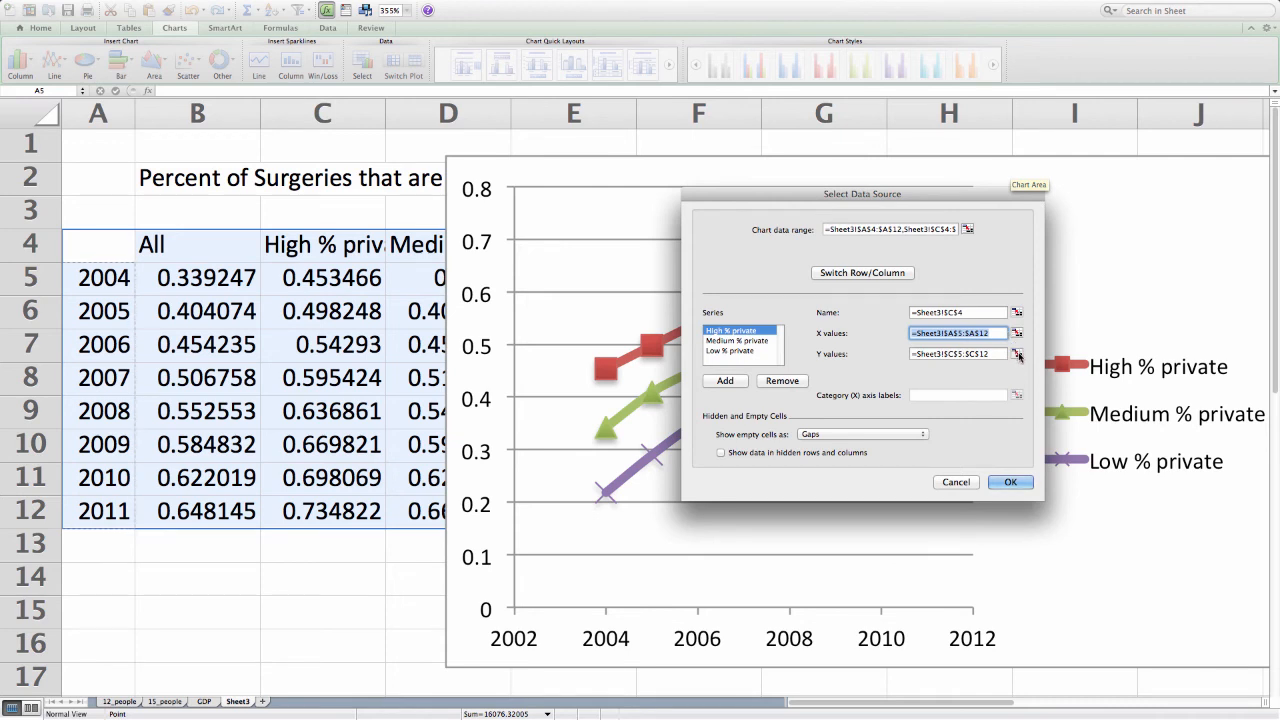
Check on the sheet that C5:C12 supplies the High % private series' Y values, and accept the chart's data source settings
{"action": "key", "text": "Return"}
{"action": "left_click_drag", "start_coordinate": [318, 277], "coordinate": [345, 510]}
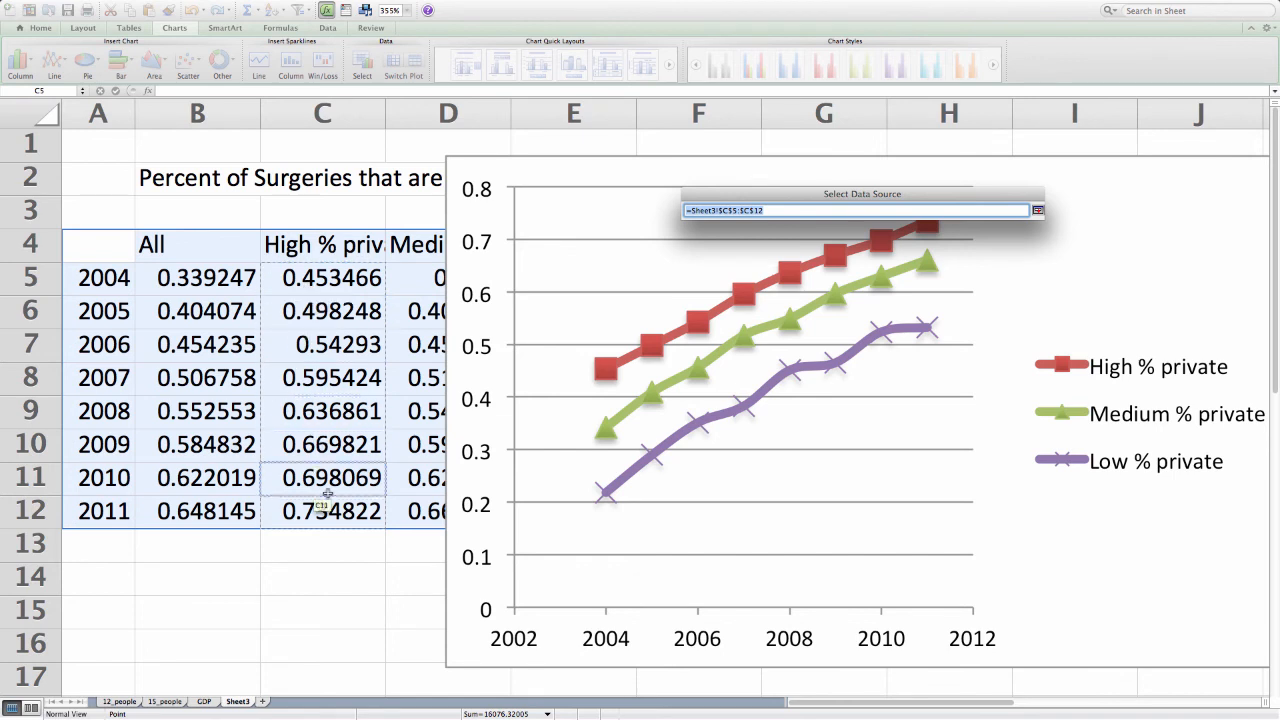
{"action": "left_click", "coordinate": [1038, 212]}
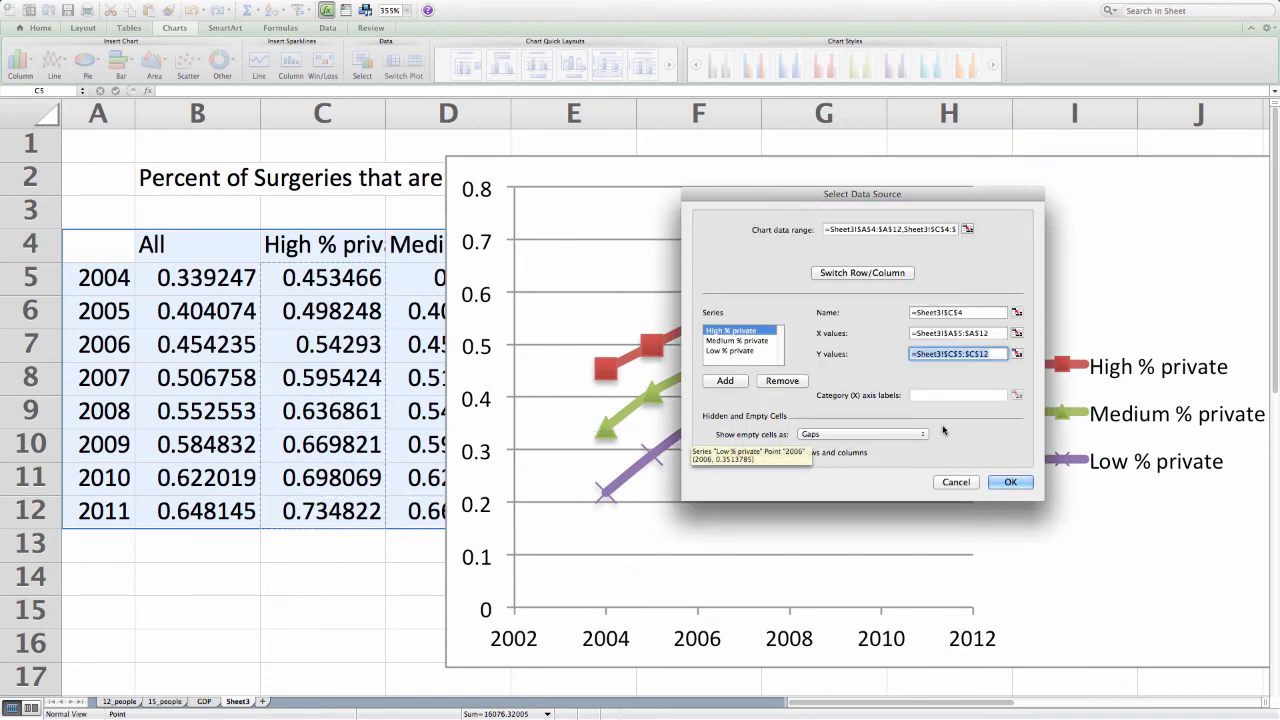
{"action": "left_click", "coordinate": [1010, 482]}
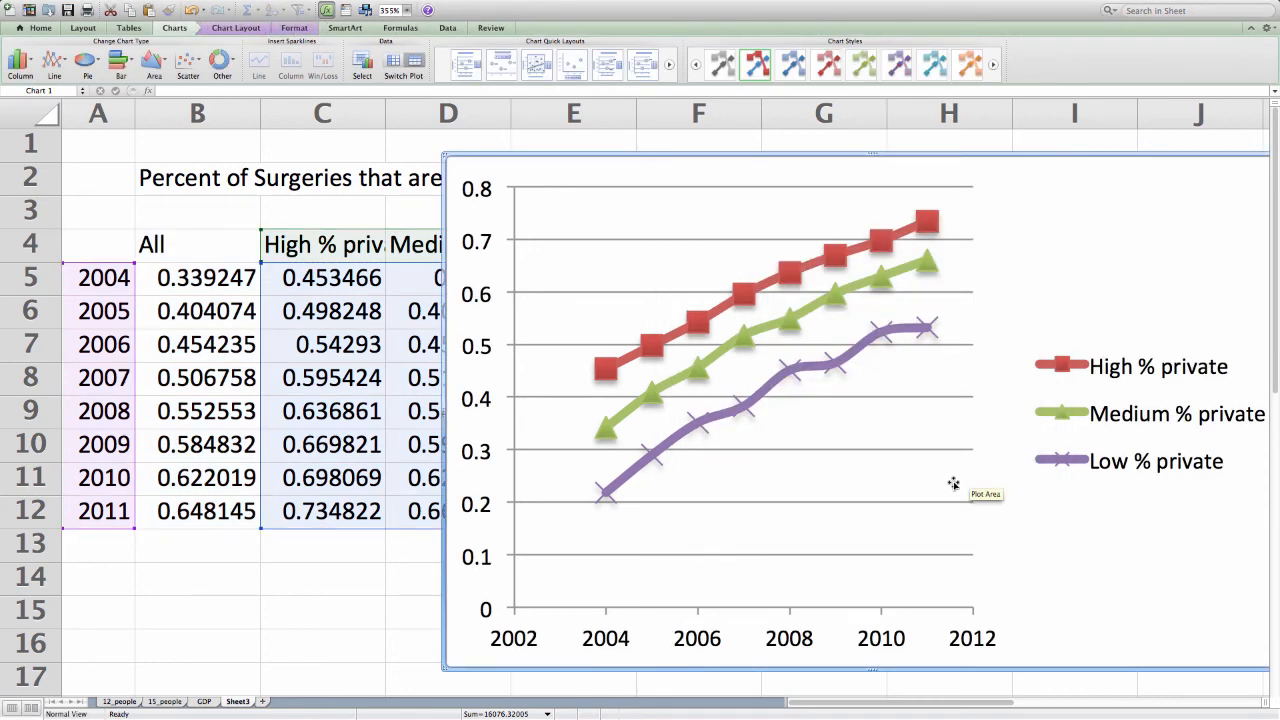
{"action": "key", "text": "super+Tab"}
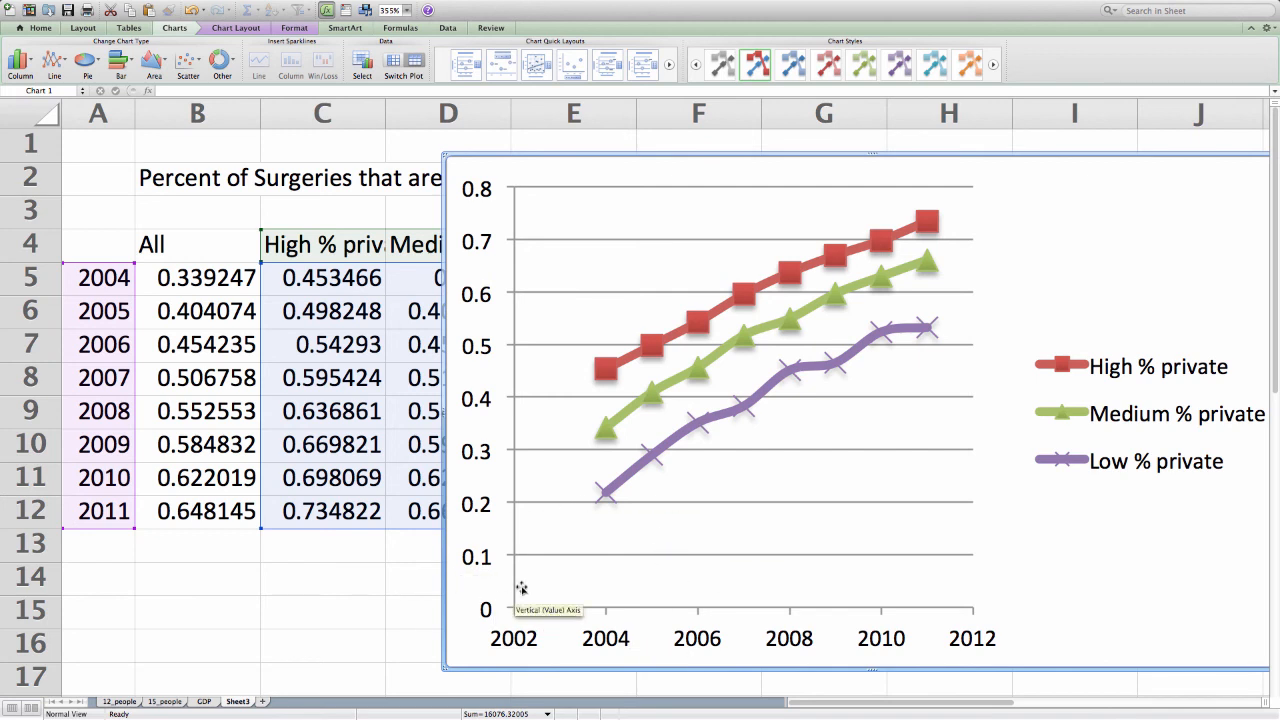
Format the scatter chart's vertical axis so that its scale has a minimum of 0.2
{"action": "left_click", "coordinate": [484, 508]}
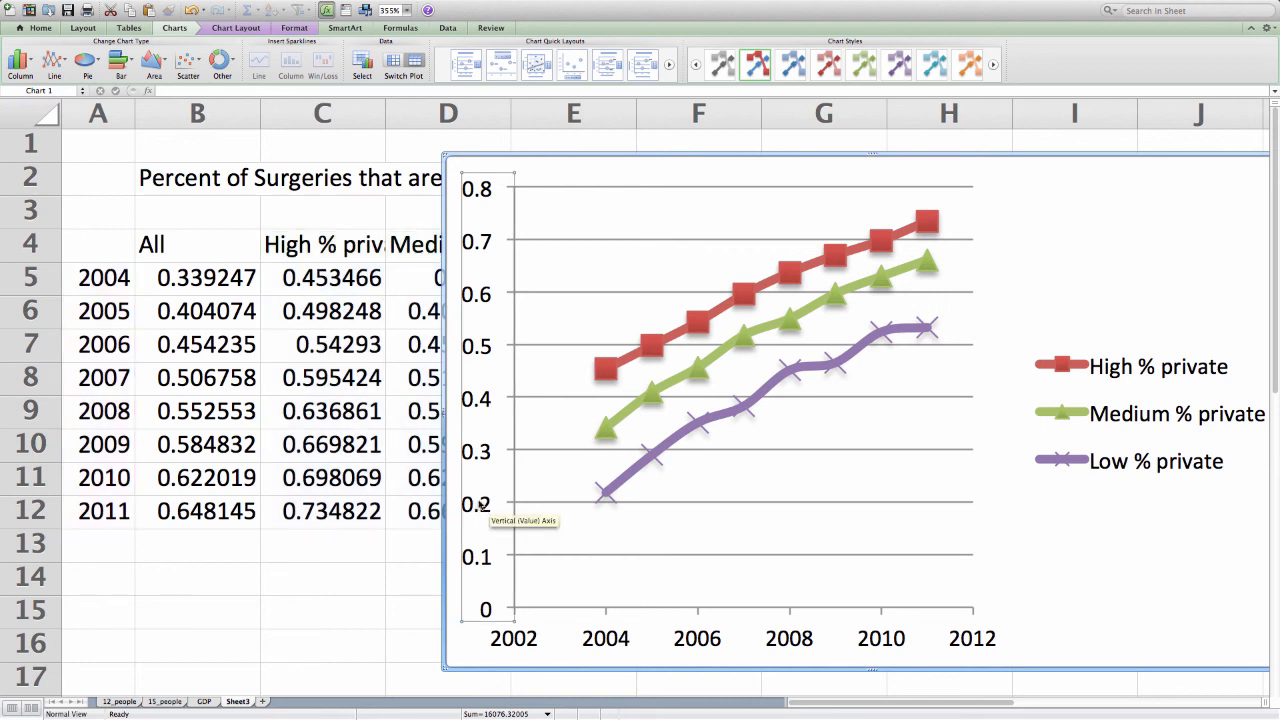
{"action": "right_click", "coordinate": [480, 345]}
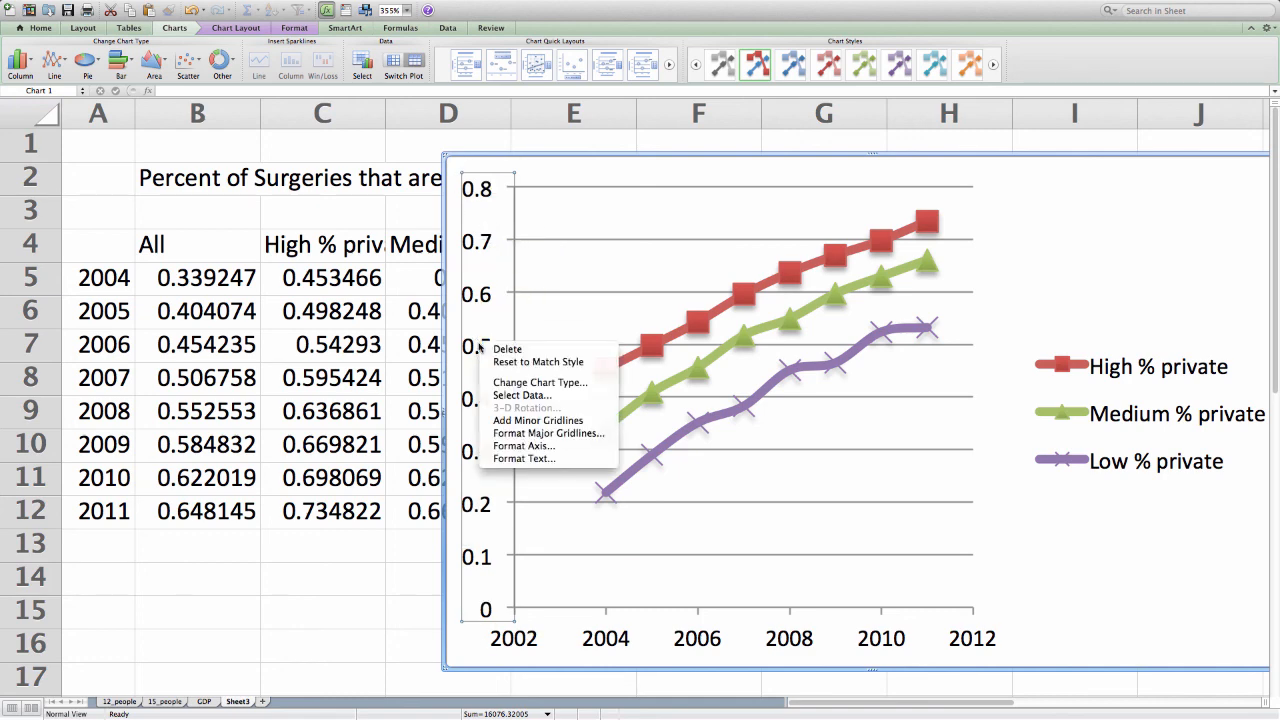
{"action": "left_click", "coordinate": [532, 446]}
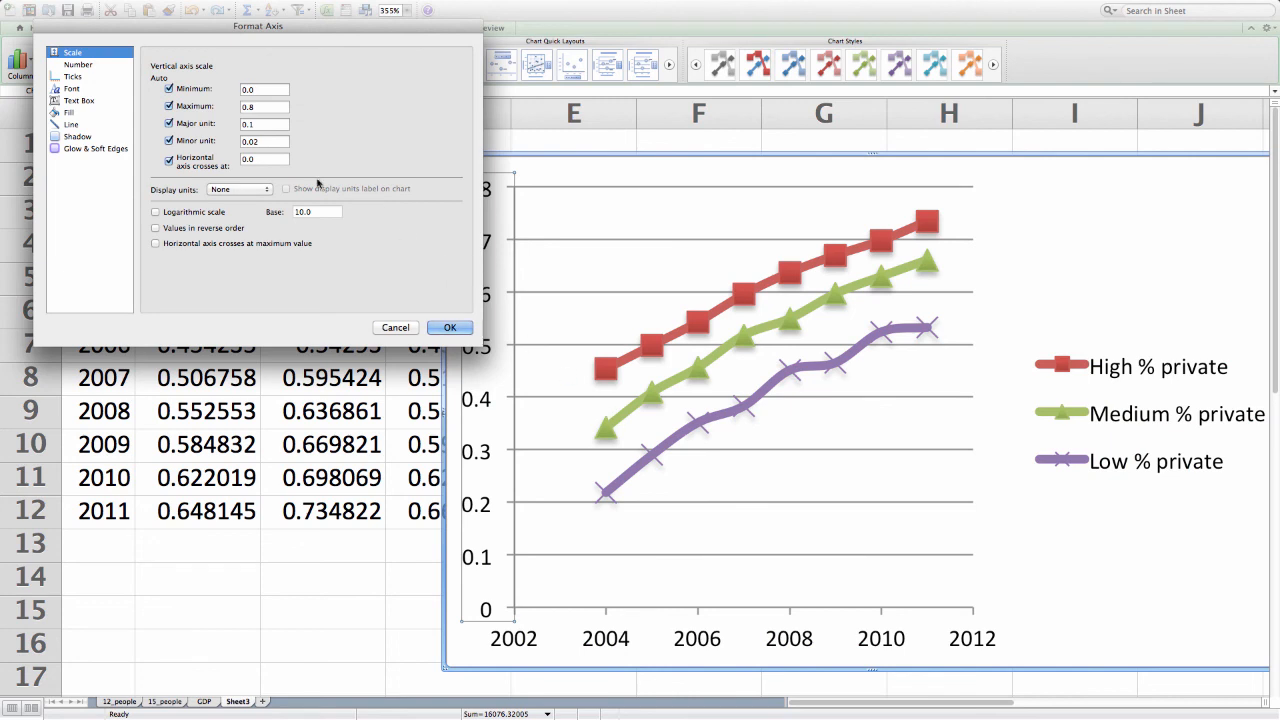
{"action": "left_click", "coordinate": [248, 90]}
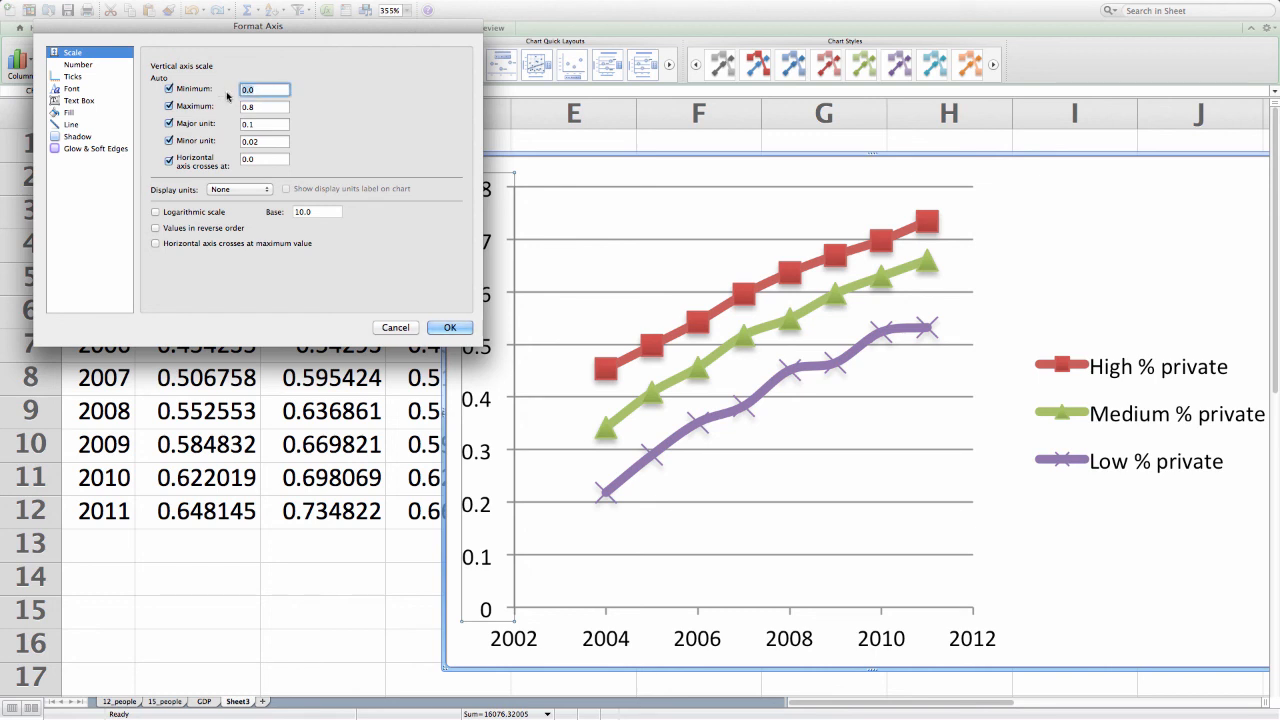
{"action": "type", "text": ".2"}
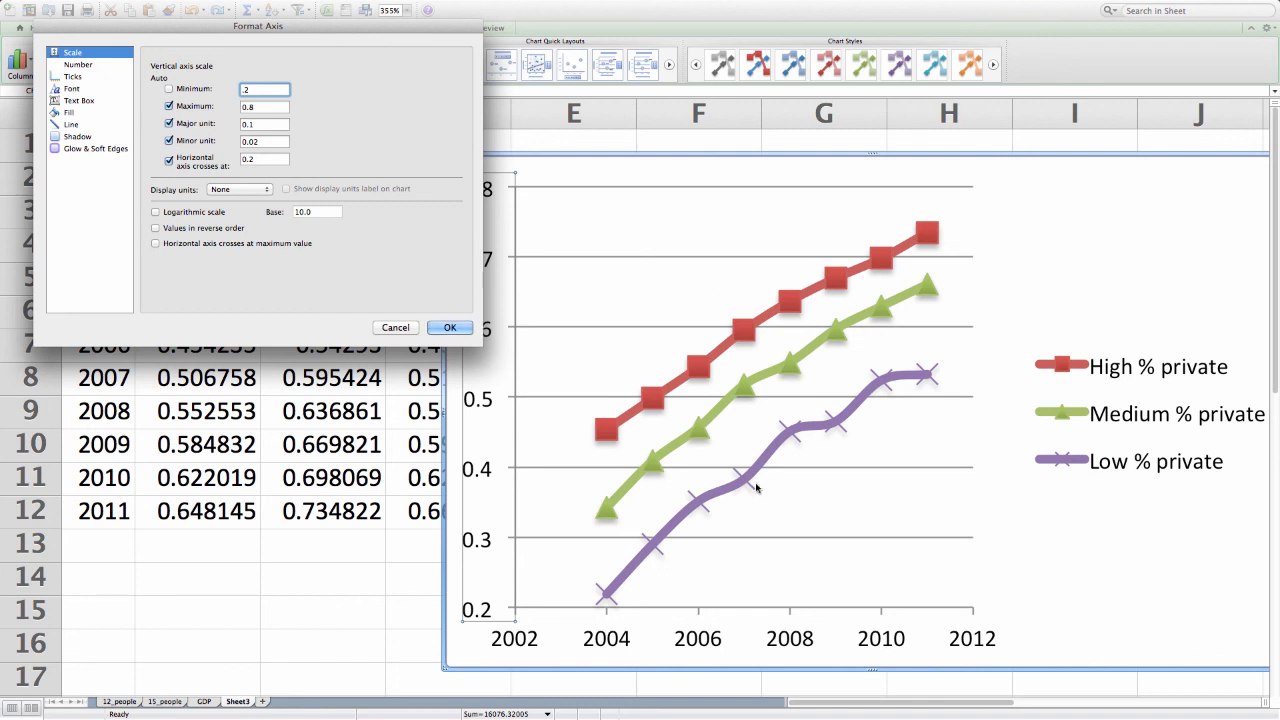
{"action": "left_click", "coordinate": [448, 327]}
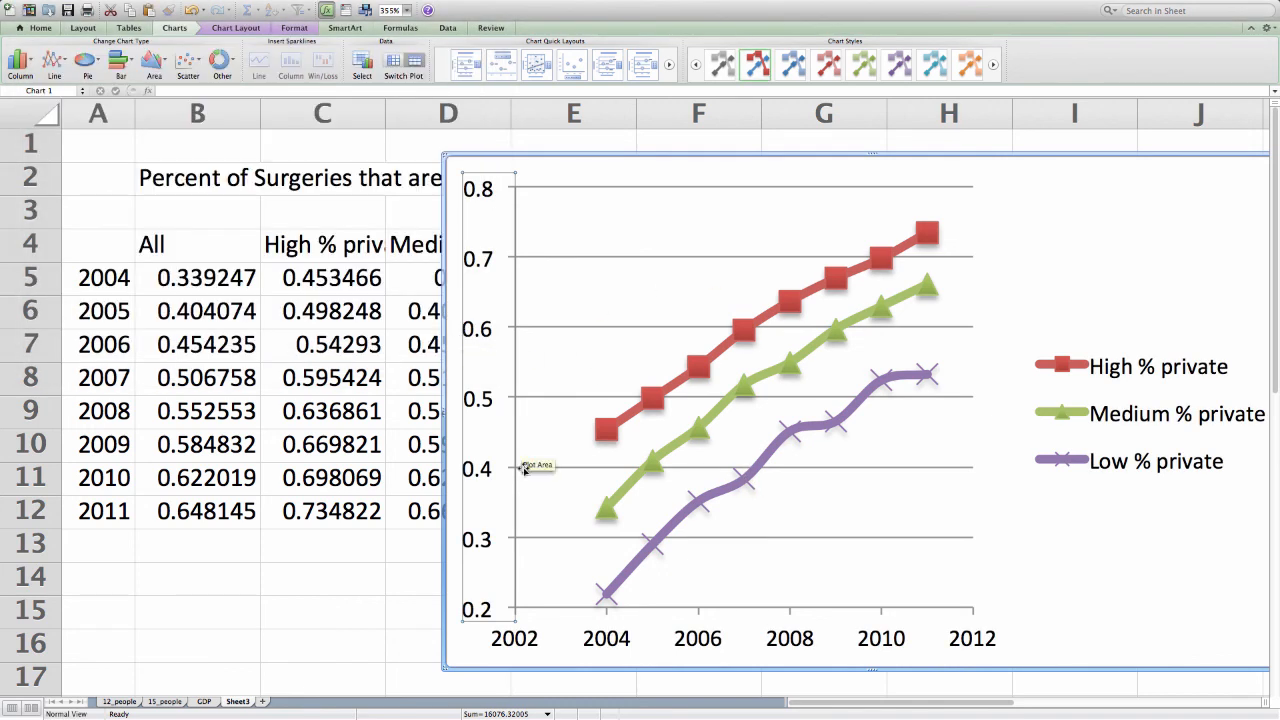